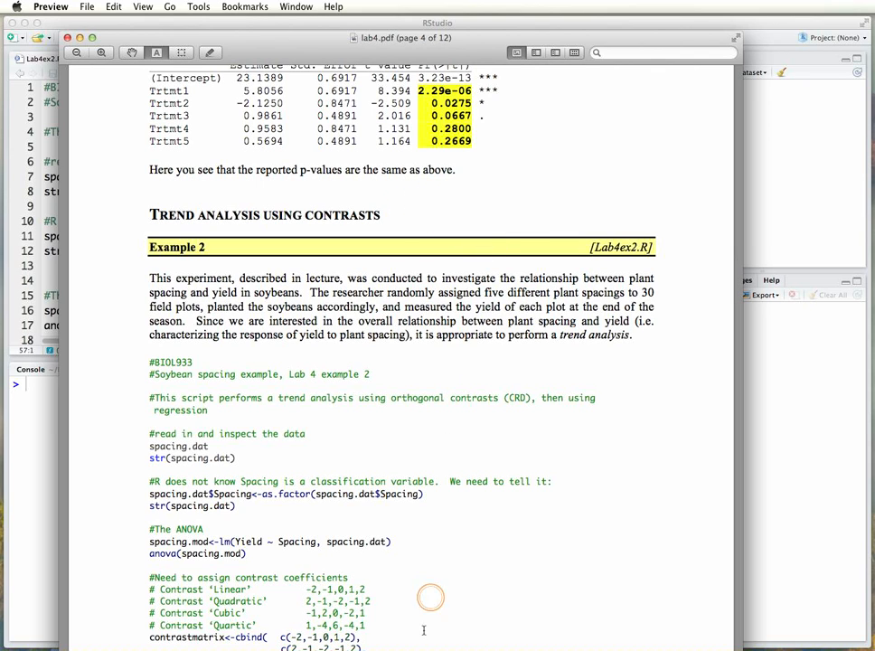
# Shorten the lab4.pdf window and move it off screen to uncover the Lab4ex2.R script in RStudio.
pyautogui.moveTo(342, 649); pyautogui.dragTo(344, 602)
pyautogui.scroll(-1, 397, 253)
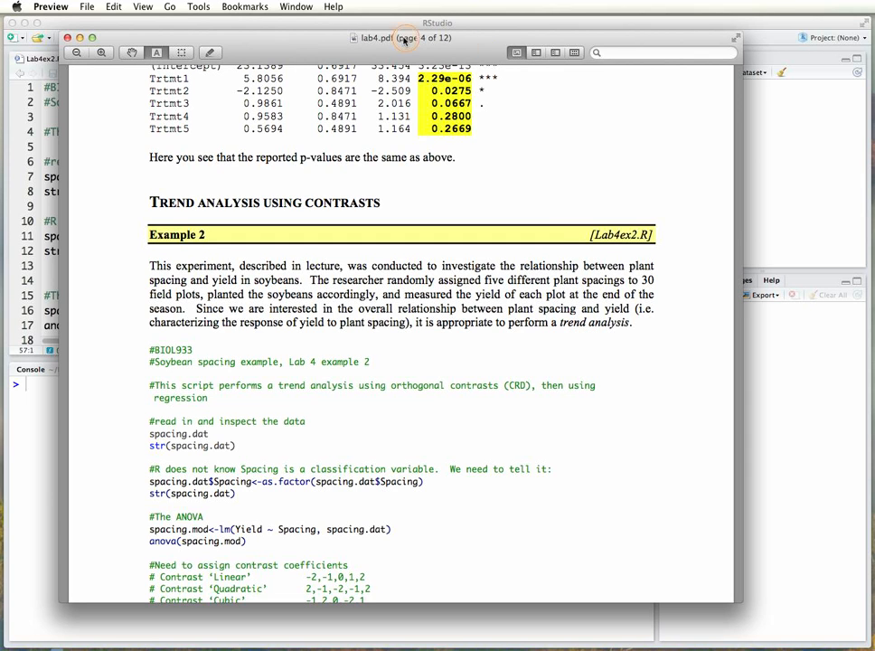
pyautogui.moveTo(374, 43); pyautogui.dragTo(874, 62)
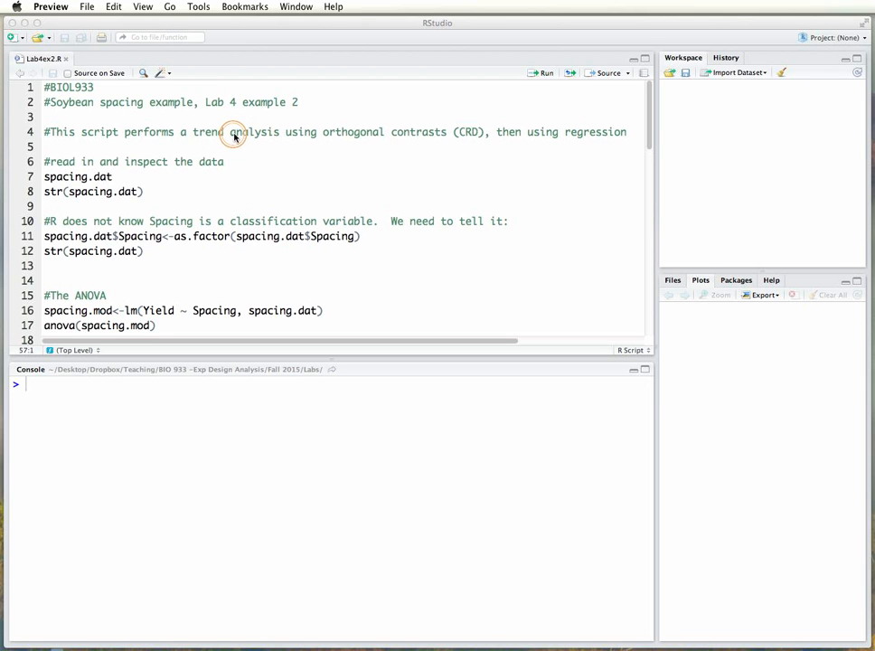
# Switch to RStudio and choose Lab4ex2.csv from the Lab 4 folder under Labs as the dataset to import.
pyautogui.click(743, 76)
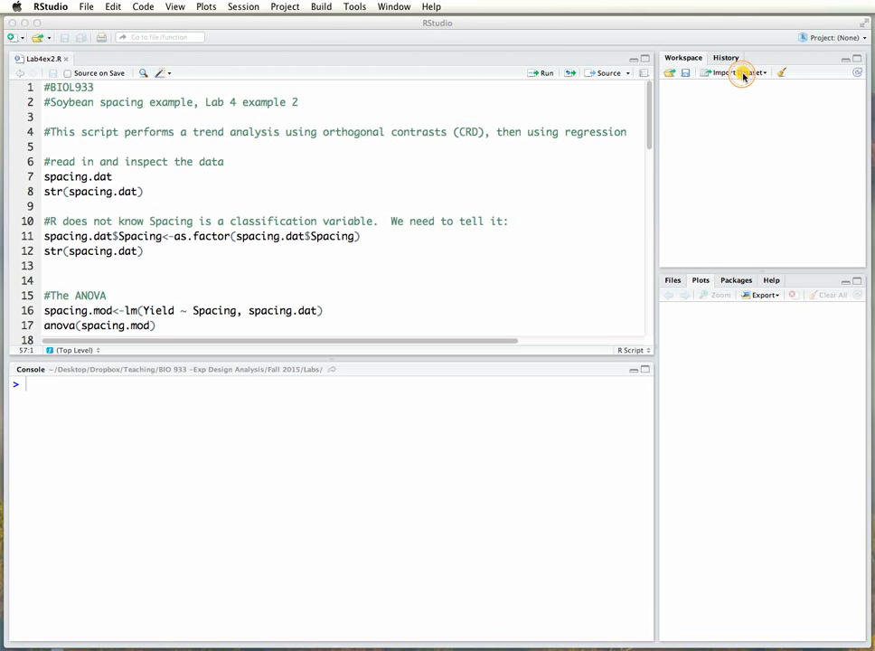
pyautogui.click(743, 76)
pyautogui.click(743, 89)
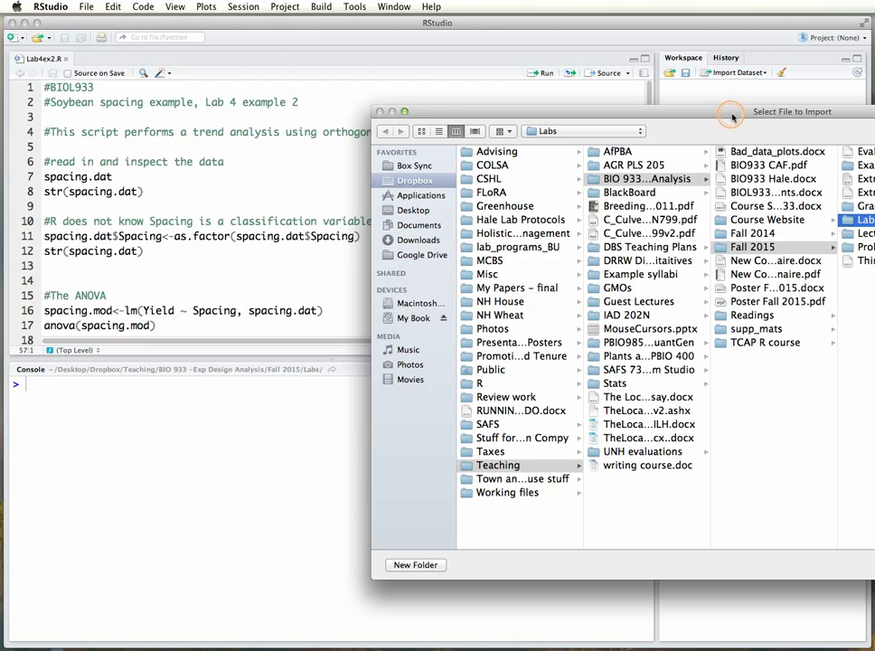
pyautogui.moveTo(733, 116); pyautogui.dragTo(335, 103)
pyautogui.click(622, 184)
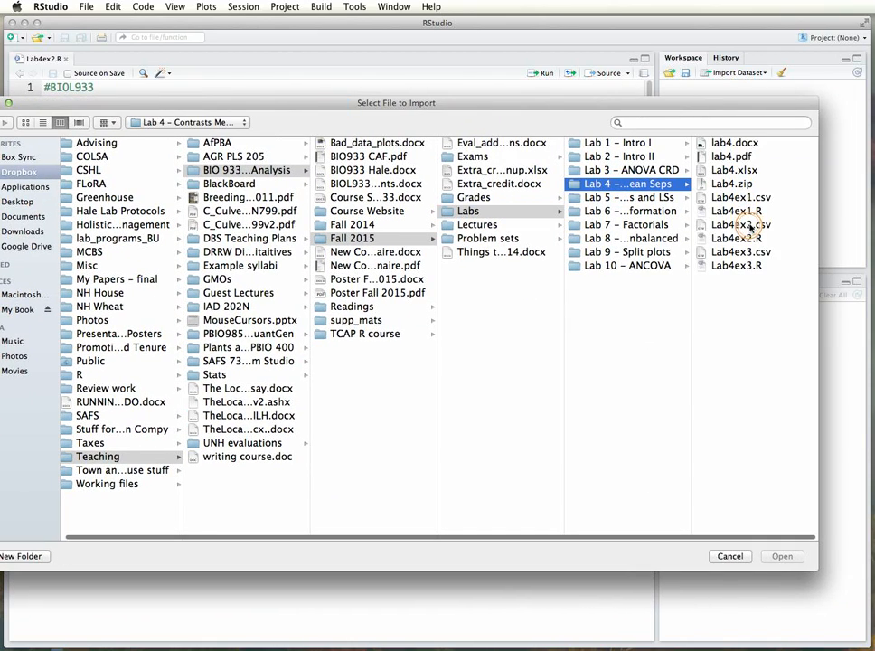
pyautogui.doubleClick(753, 225)
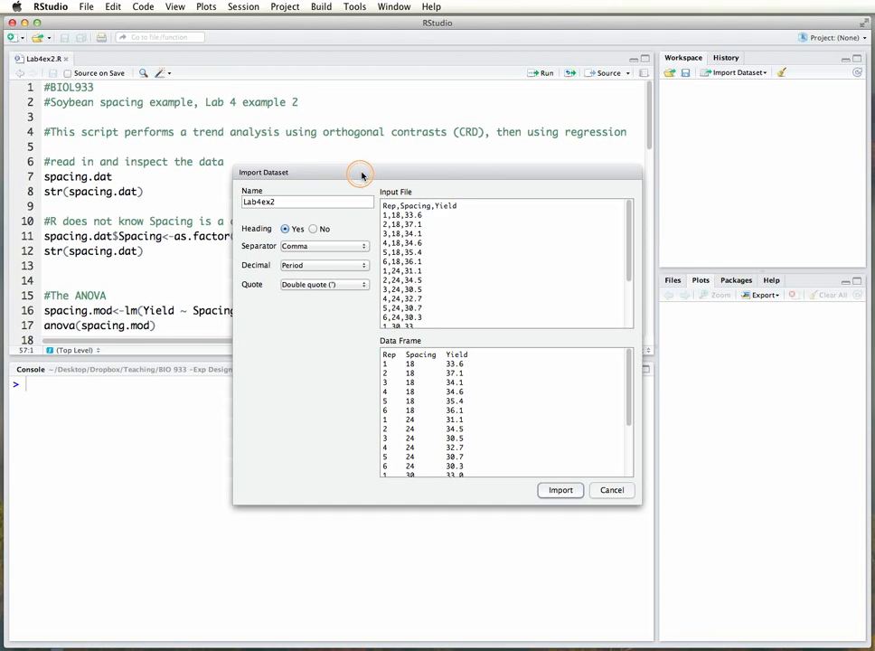
# Import the dataset under the name spacing.dat and close its data view.
pyautogui.moveTo(361, 174); pyautogui.dragTo(483, 152)
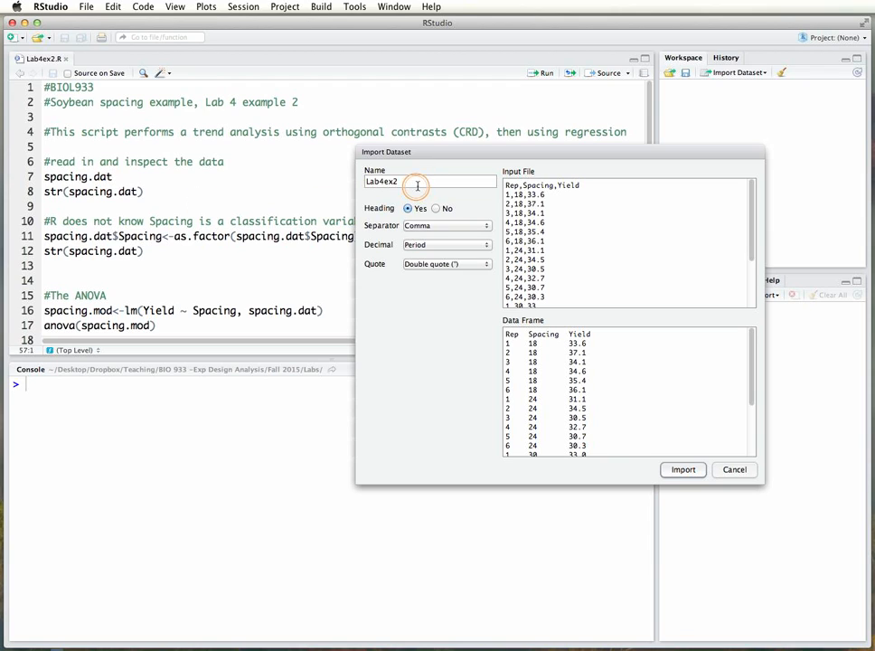
pyautogui.moveTo(418, 185); pyautogui.dragTo(340, 181)
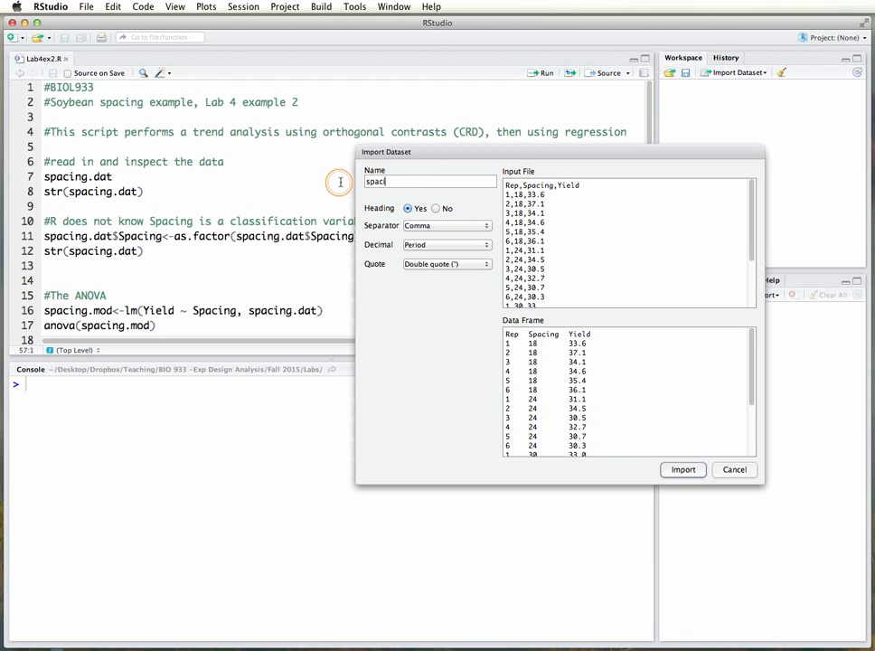
pyautogui.write('spacing.dat')
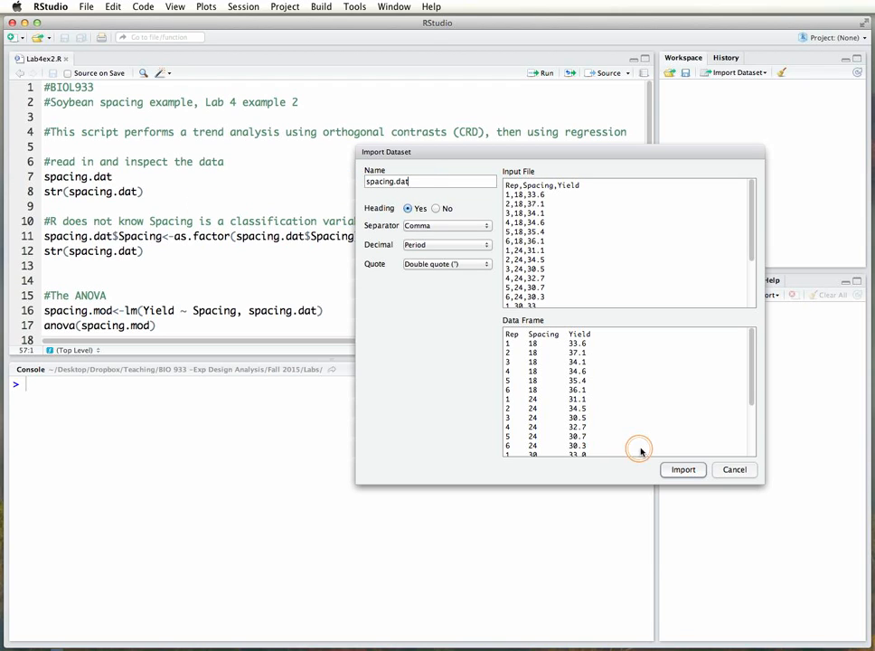
pyautogui.click(684, 469)
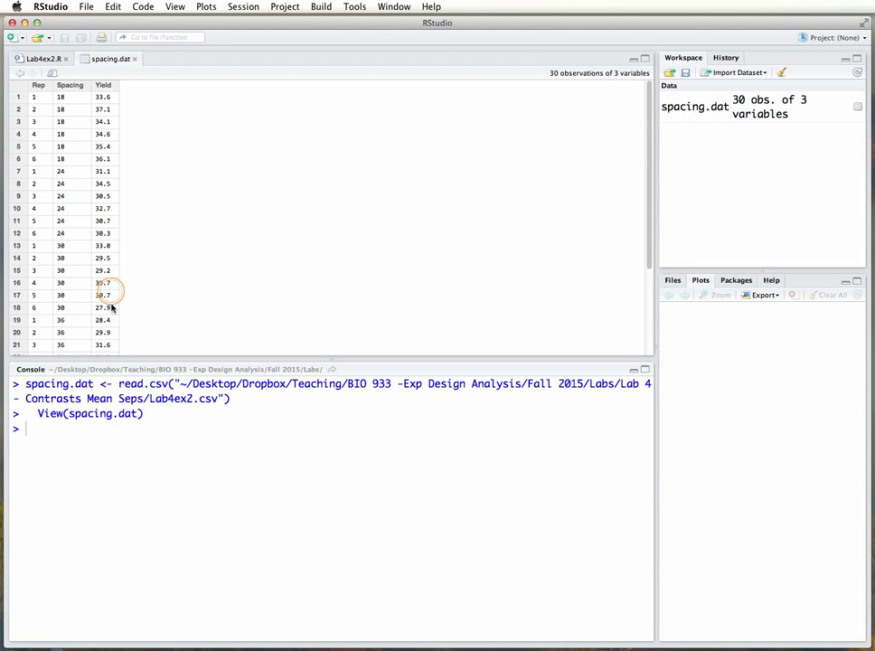
pyautogui.click(132, 60)
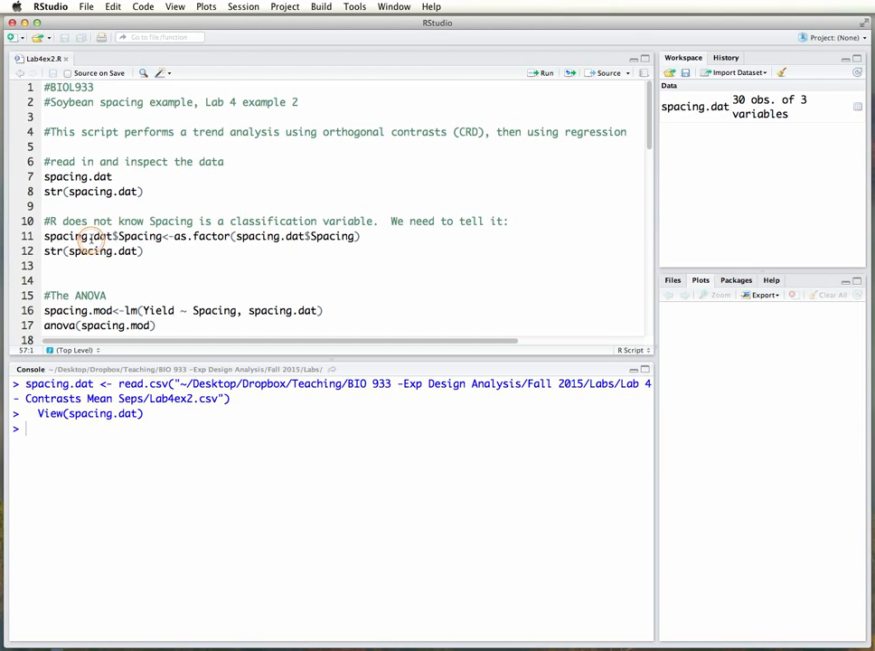
# Review the Lab4ex2.R script from the str and as.factor lines through the trend contrast coefficients, the contrast matrix and the model summaries.
pyautogui.moveTo(44, 191); pyautogui.dragTo(152, 192)
pyautogui.scroll(-1, 187, 190)
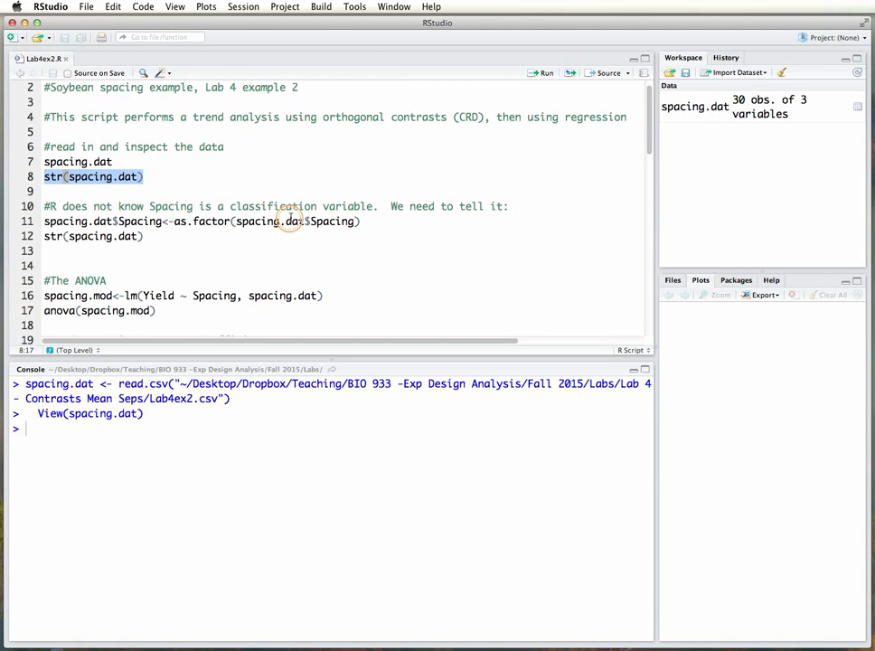
pyautogui.moveTo(174, 221); pyautogui.dragTo(227, 221)
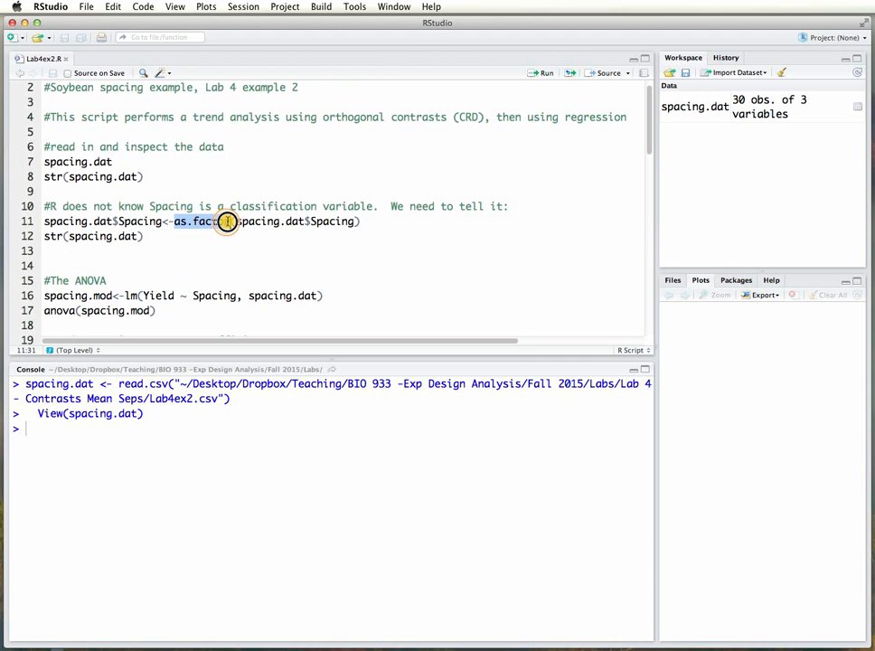
pyautogui.scroll(-3, 226, 222)
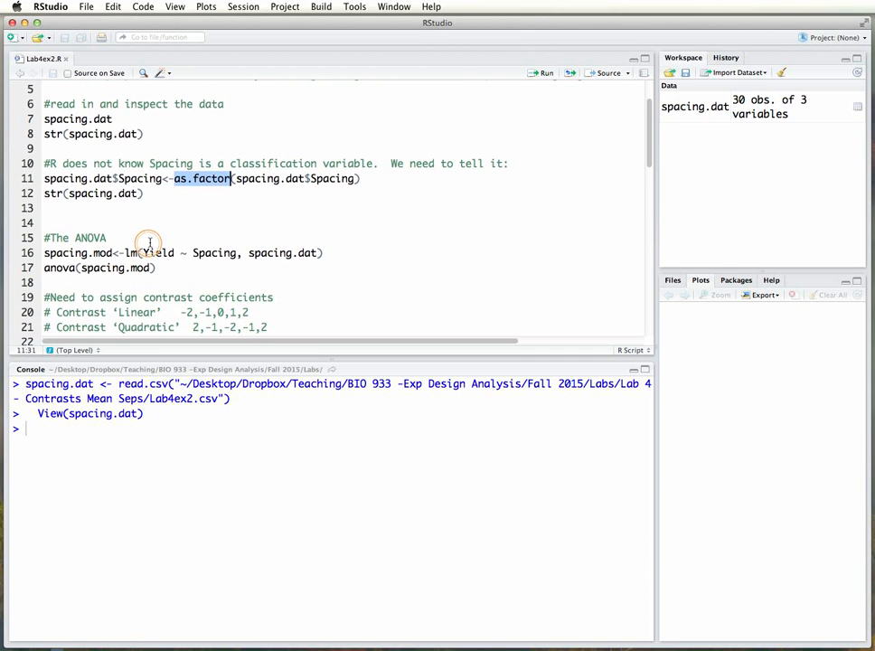
pyautogui.scroll(-6, 293, 222)
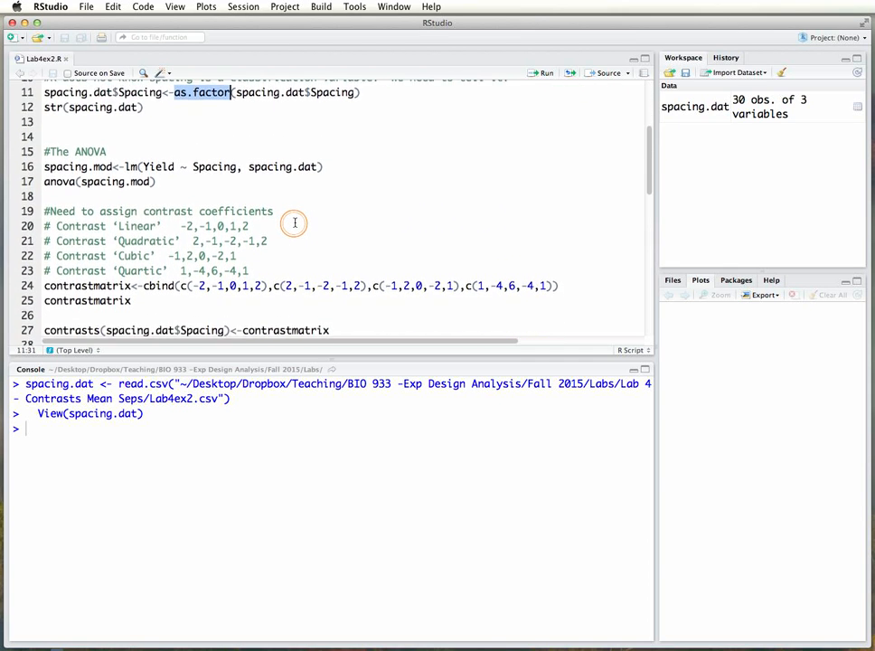
pyautogui.scroll(-2, 293, 222)
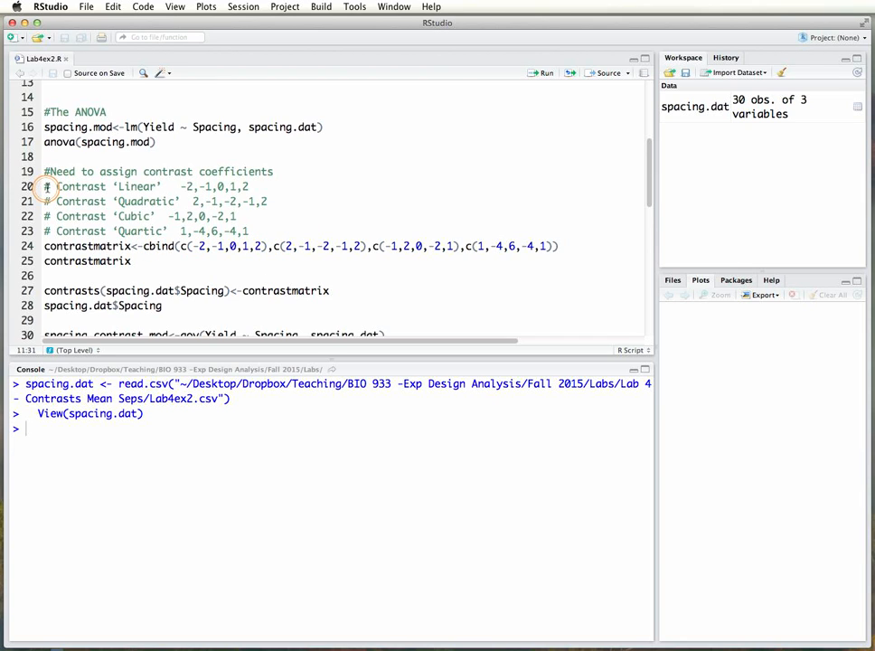
pyautogui.moveTo(46, 186); pyautogui.dragTo(248, 225)
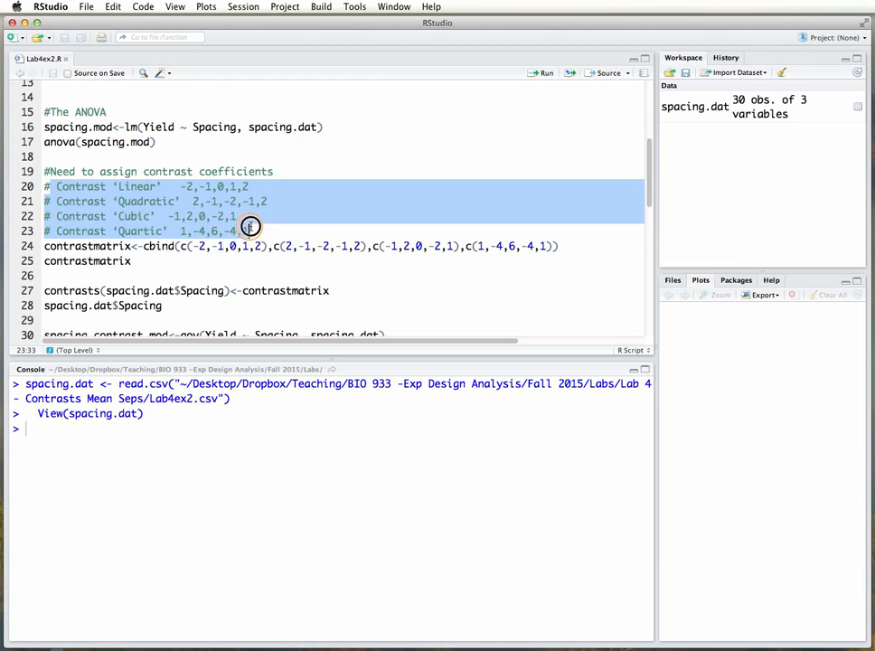
pyautogui.click(249, 226)
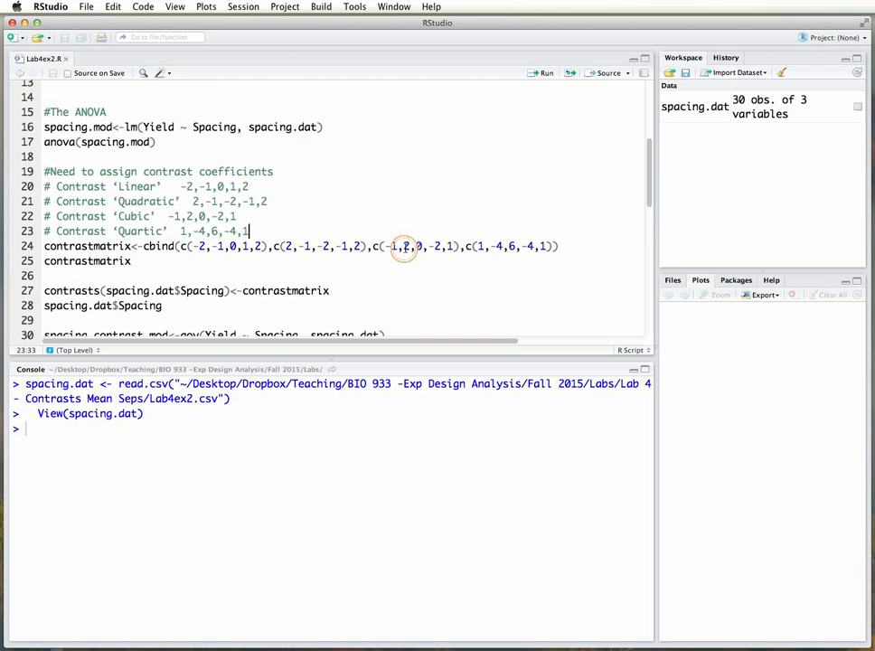
pyautogui.scroll(-1, 455, 253)
pyautogui.scroll(-1, 455, 252)
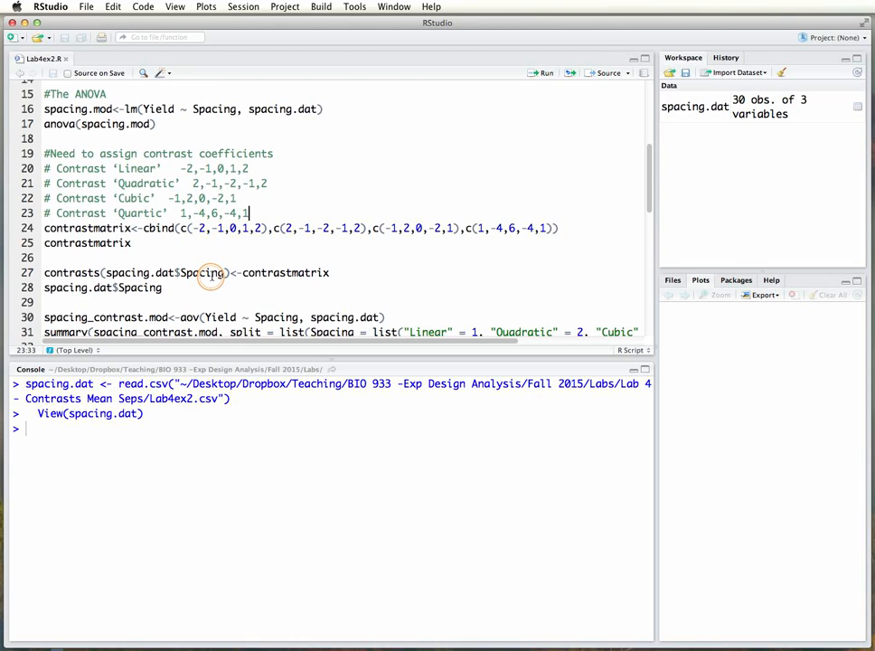
pyautogui.scroll(-3, 377, 227)
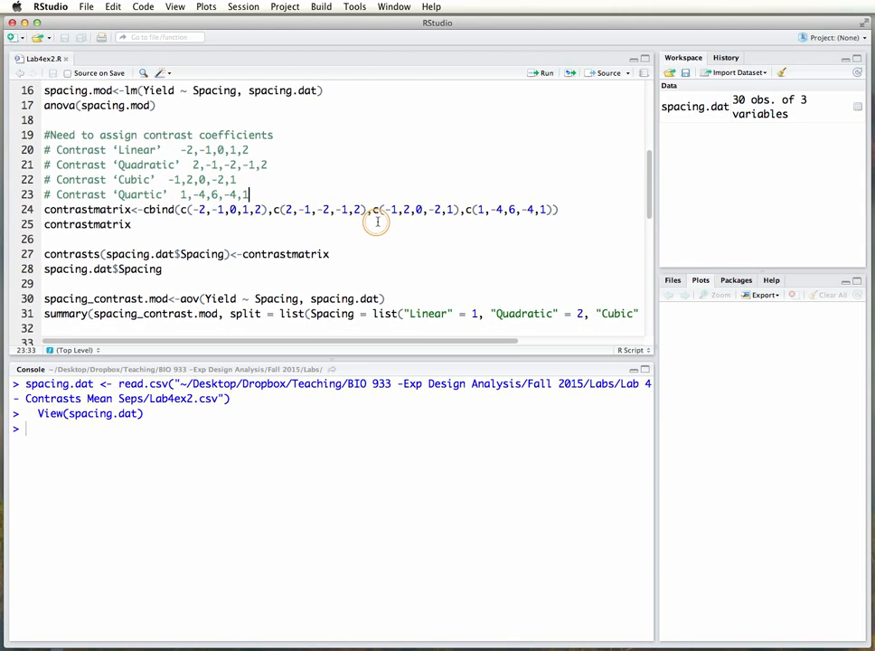
pyautogui.scroll(-3, 387, 185)
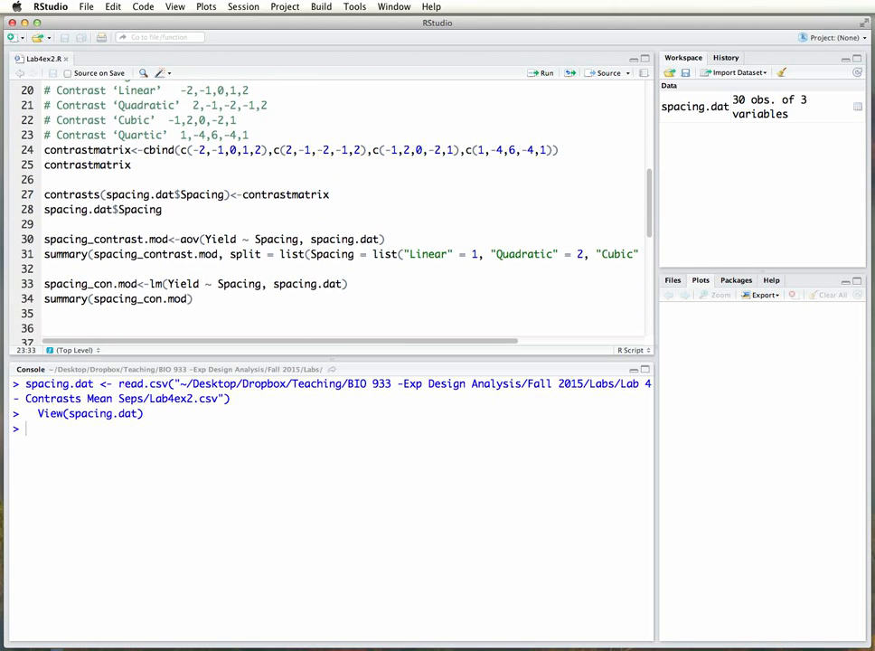
# Bring lab4.pdf back on screen, read Example 2's code, results and interpretation, and move the window away again.
pyautogui.moveTo(873, 74); pyautogui.dragTo(341, 57)
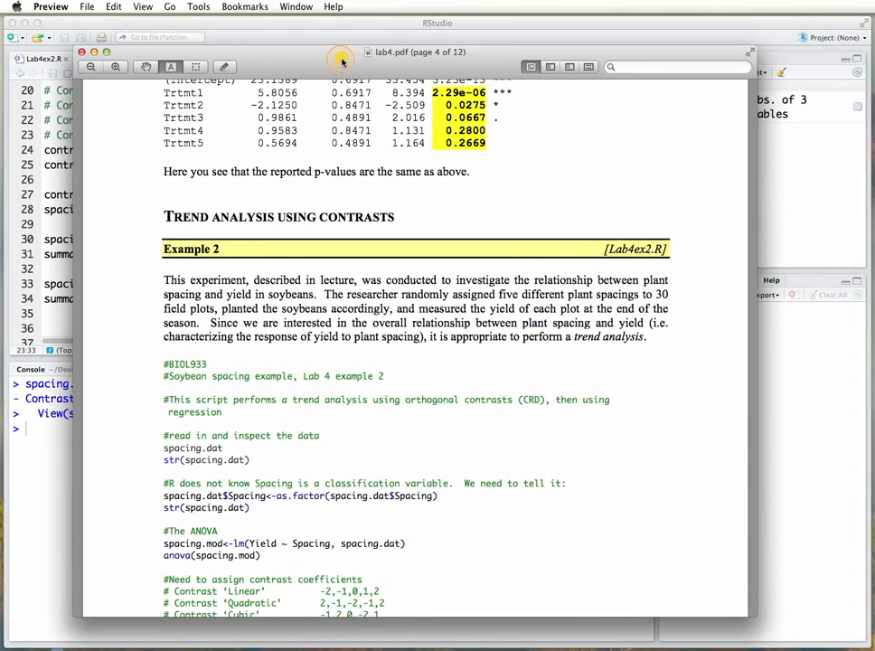
pyautogui.scroll(-15, 451, 259)
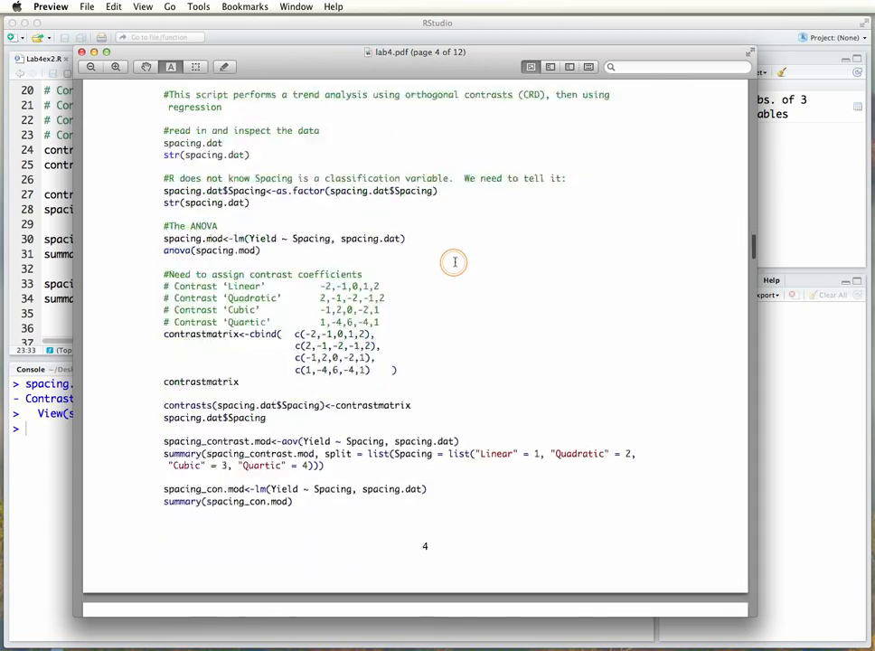
pyautogui.scroll(-15, 455, 262)
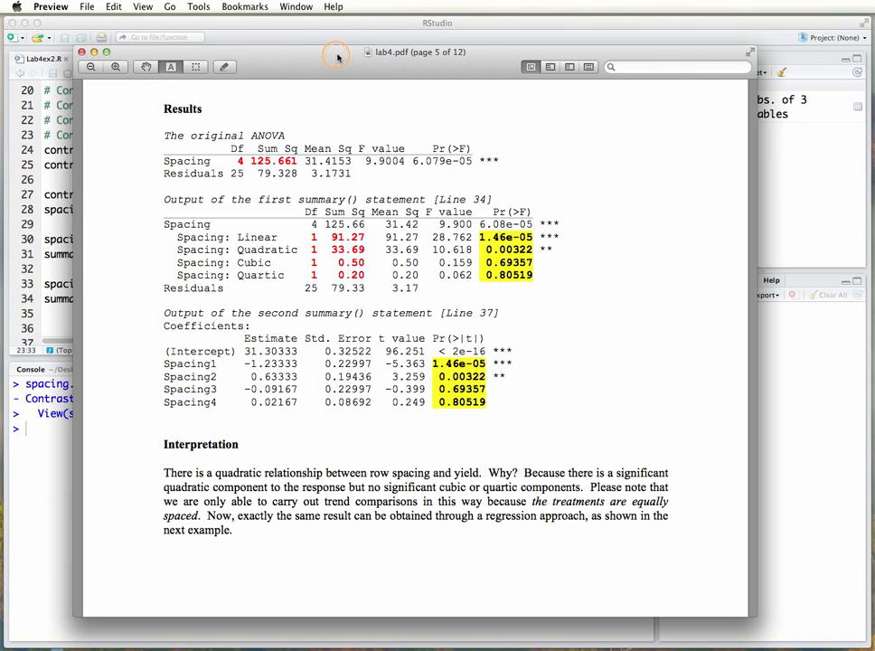
pyautogui.moveTo(337, 58); pyautogui.dragTo(874, 90)
pyautogui.moveTo(867, 51); pyautogui.dragTo(874, 52)
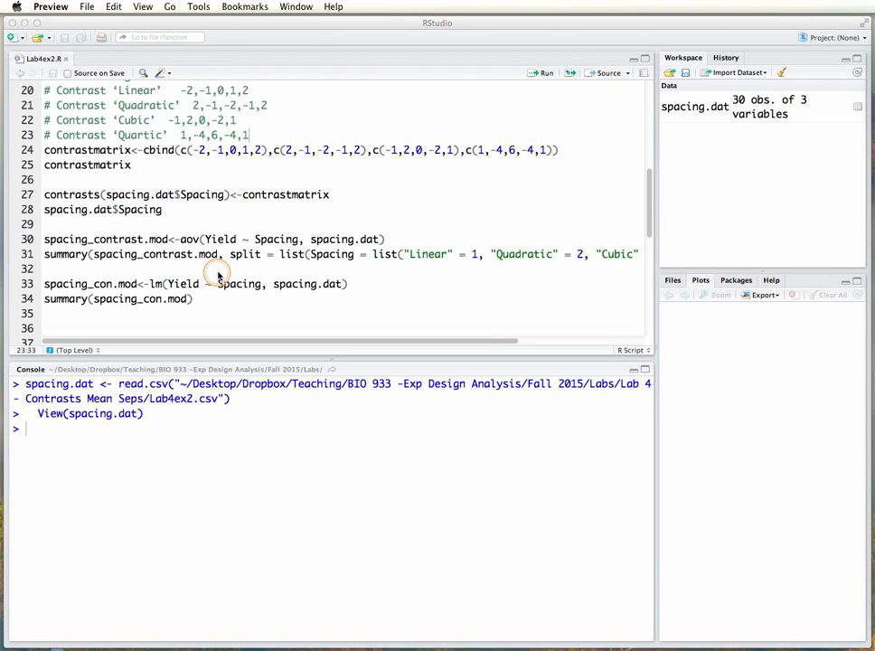
# Run str(spacing.dat) in the RStudio console and check how the Spacing variable is stored.
pyautogui.scroll(1, 215, 273)
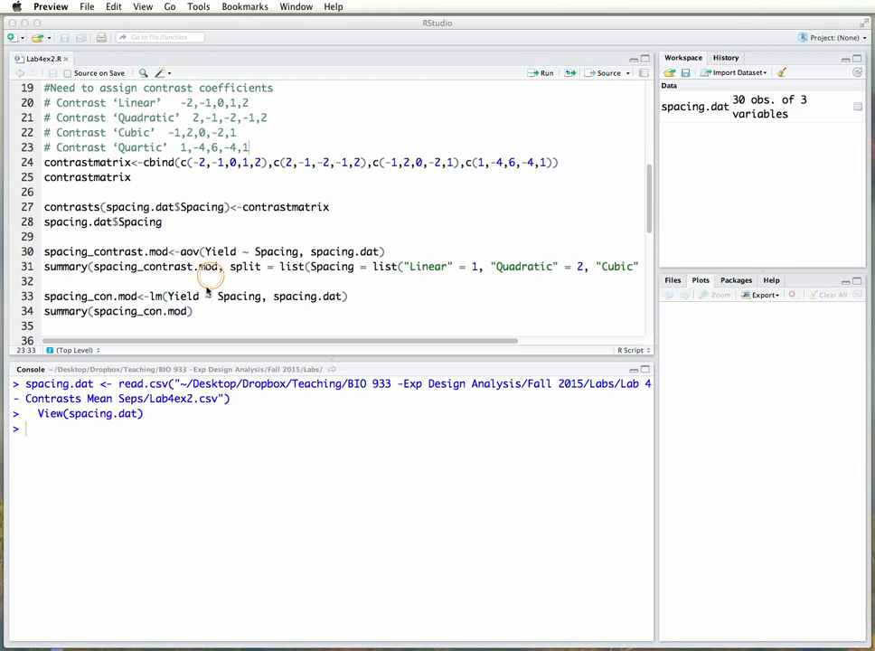
pyautogui.click(167, 434)
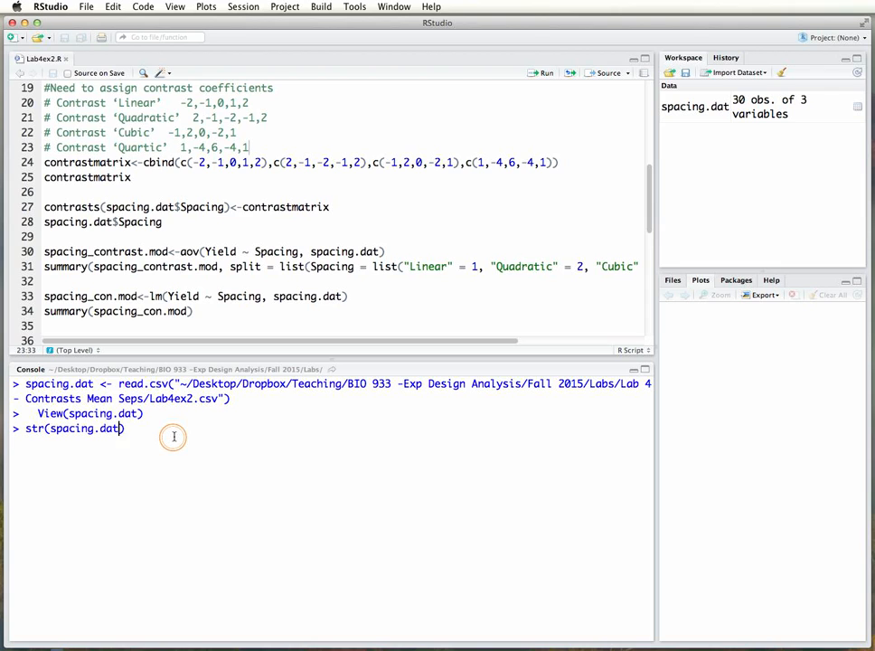
pyautogui.write('str(spacing.dat)')
pyautogui.press('Return')
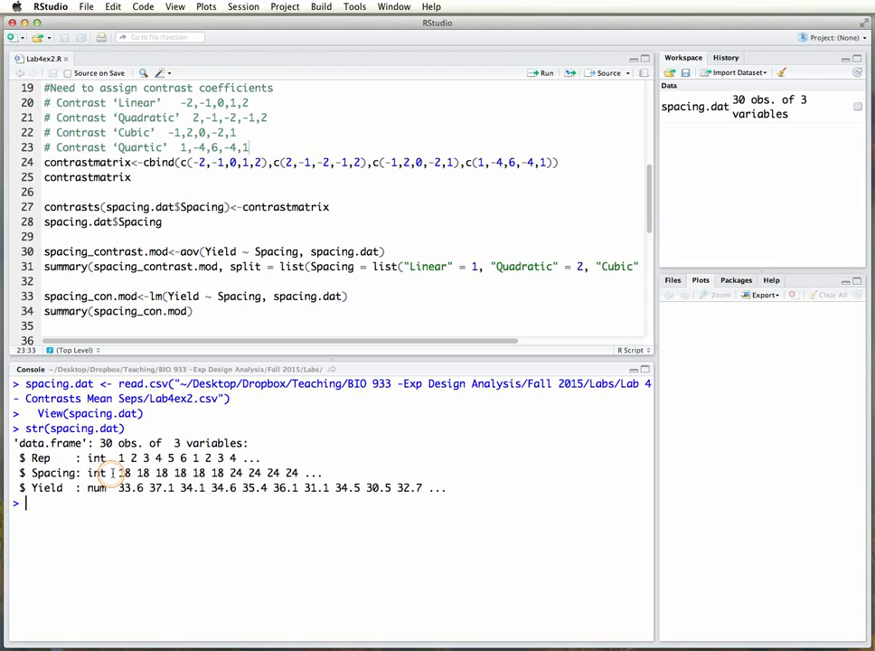
pyautogui.moveTo(116, 473); pyautogui.dragTo(186, 473)
pyautogui.click(315, 466)
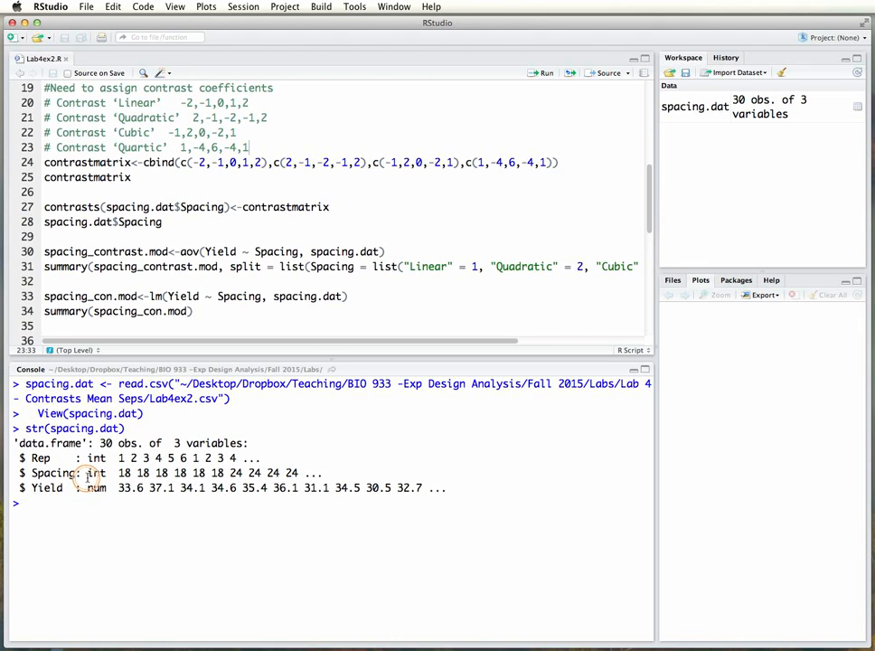
# Review the script from the as.factor conversion of Spacing through the contrast code to the multiple regression section.
pyautogui.scroll(5, 187, 237)
pyautogui.scroll(4, 186, 237)
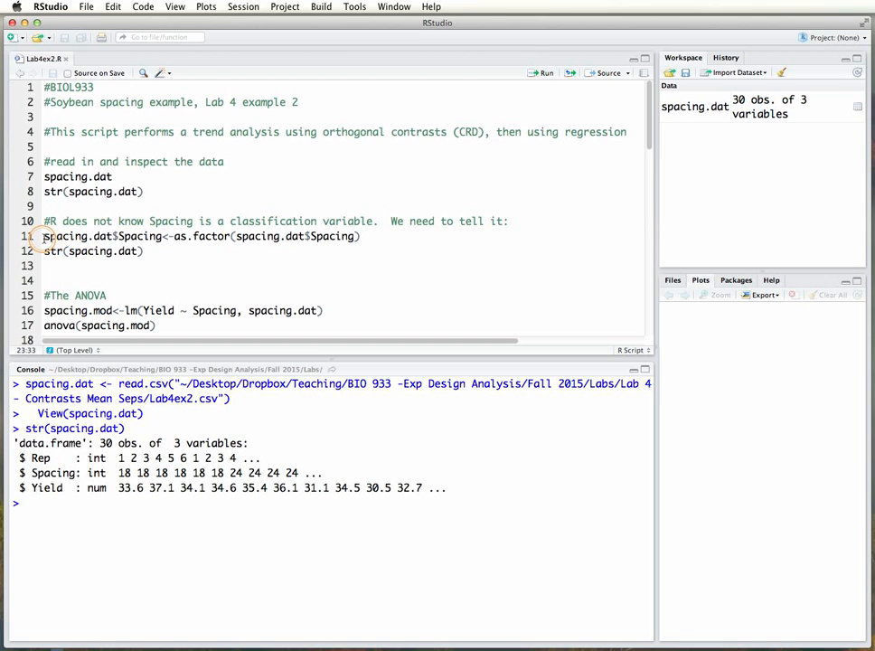
pyautogui.moveTo(43, 236); pyautogui.dragTo(362, 236)
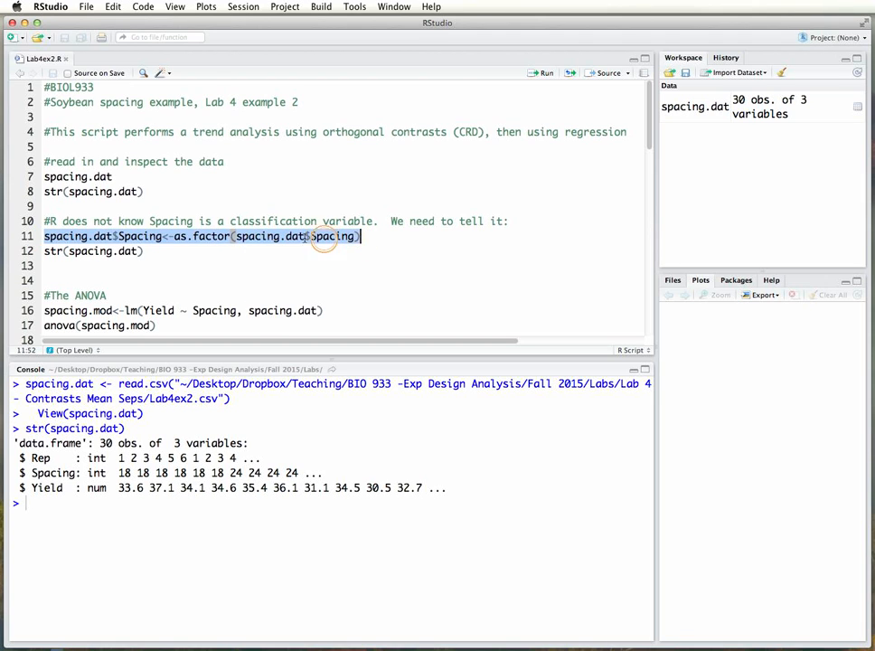
pyautogui.click(196, 237)
pyautogui.scroll(-3, 256, 242)
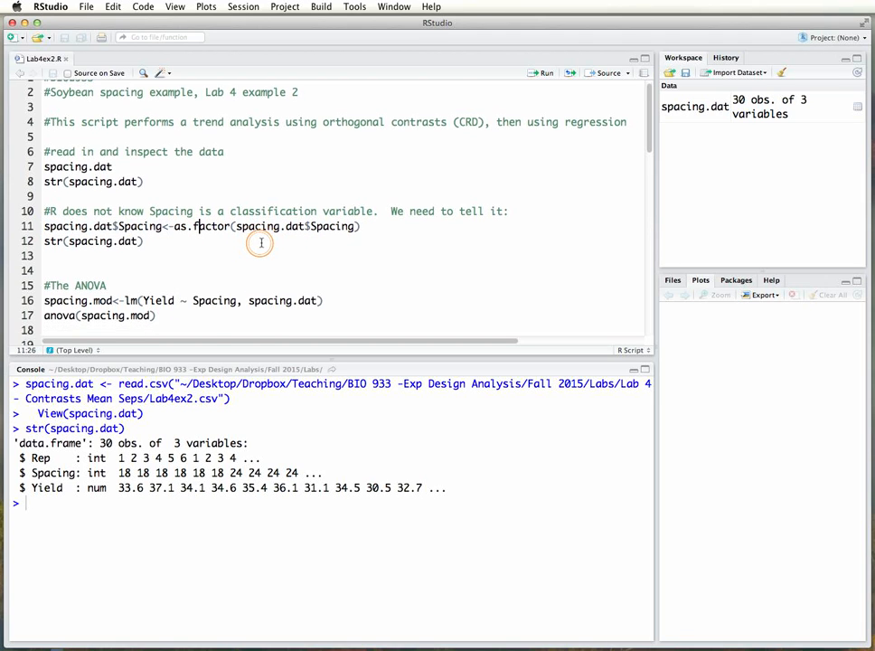
pyautogui.scroll(-5, 292, 223)
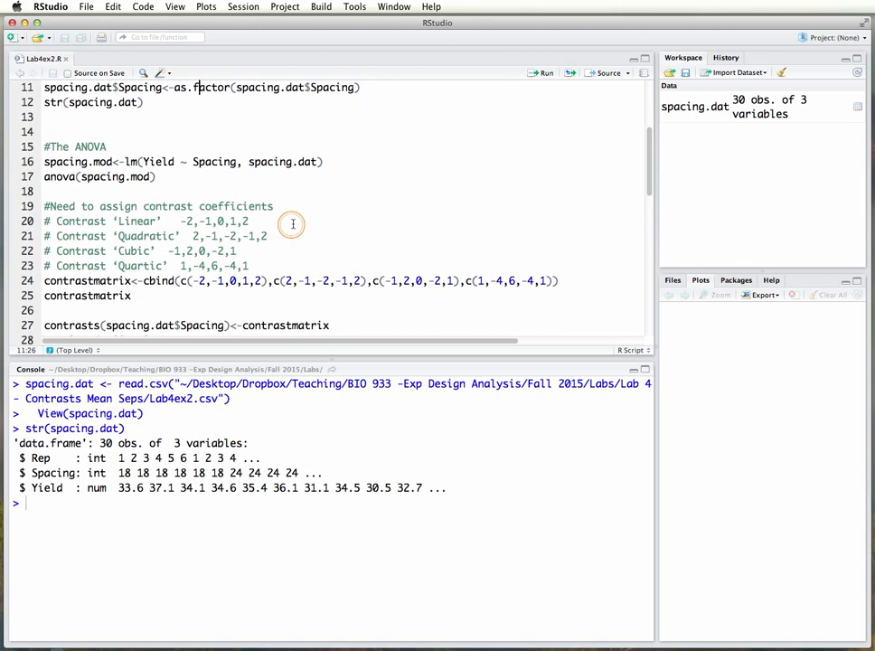
pyautogui.scroll(-8, 290, 223)
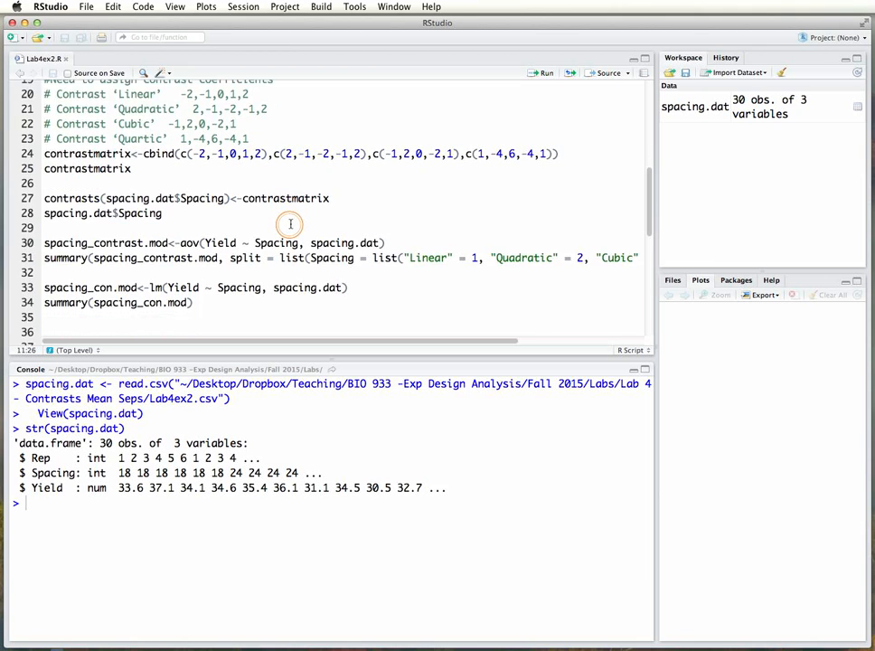
pyautogui.scroll(-5, 290, 224)
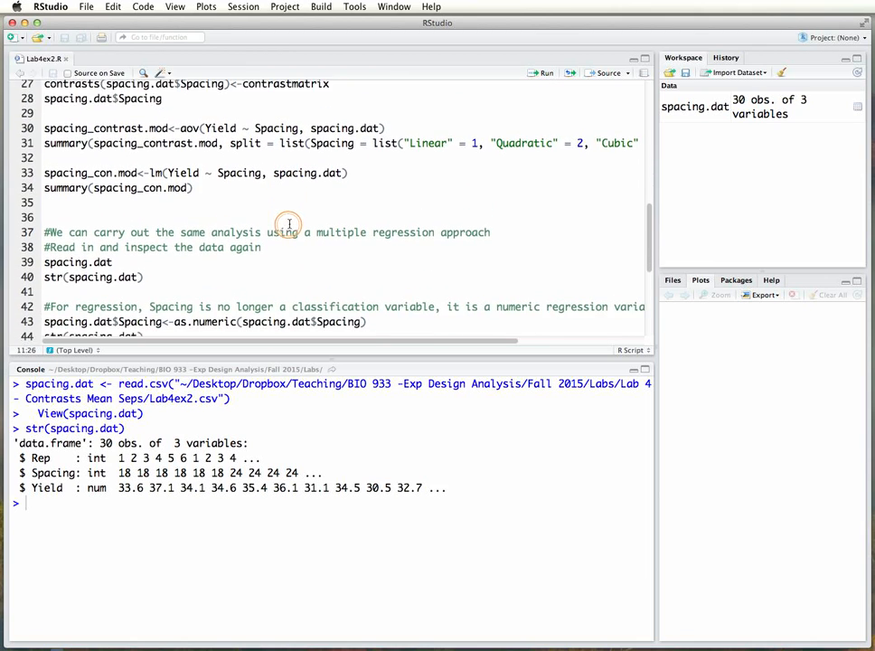
# Run the script's as.numeric conversion of Spacing with the str(spacing.dat) check, and compare Spacing's type in both structure outputs.
pyautogui.scroll(-2, 289, 225)
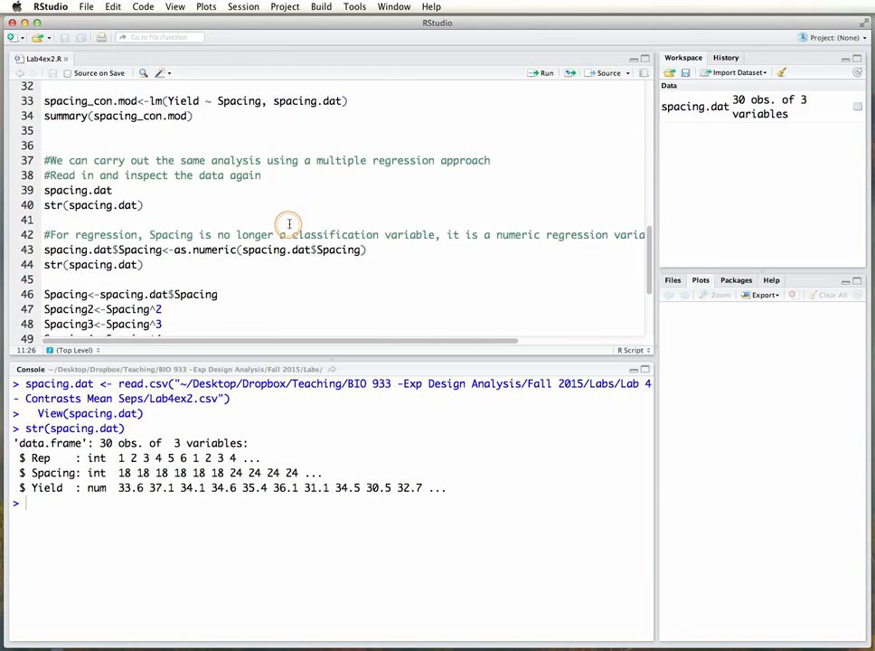
pyautogui.scroll(-2, 289, 224)
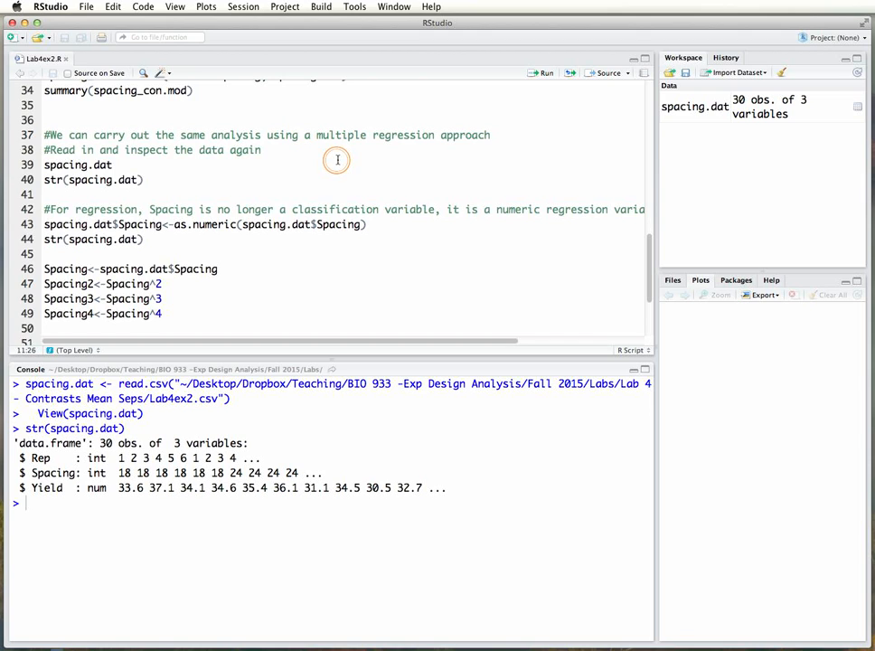
pyautogui.scroll(-1, 217, 196)
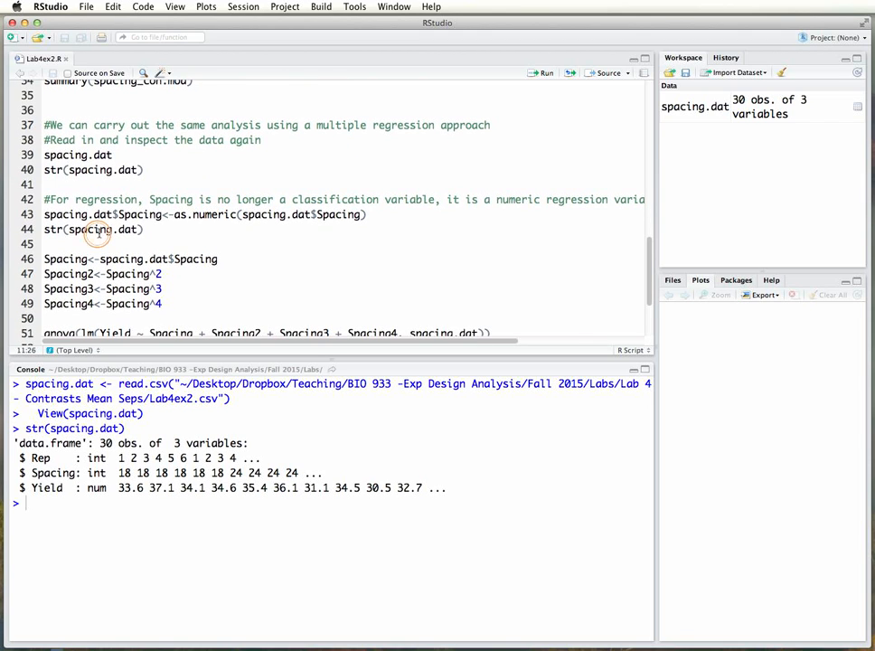
pyautogui.click(46, 216)
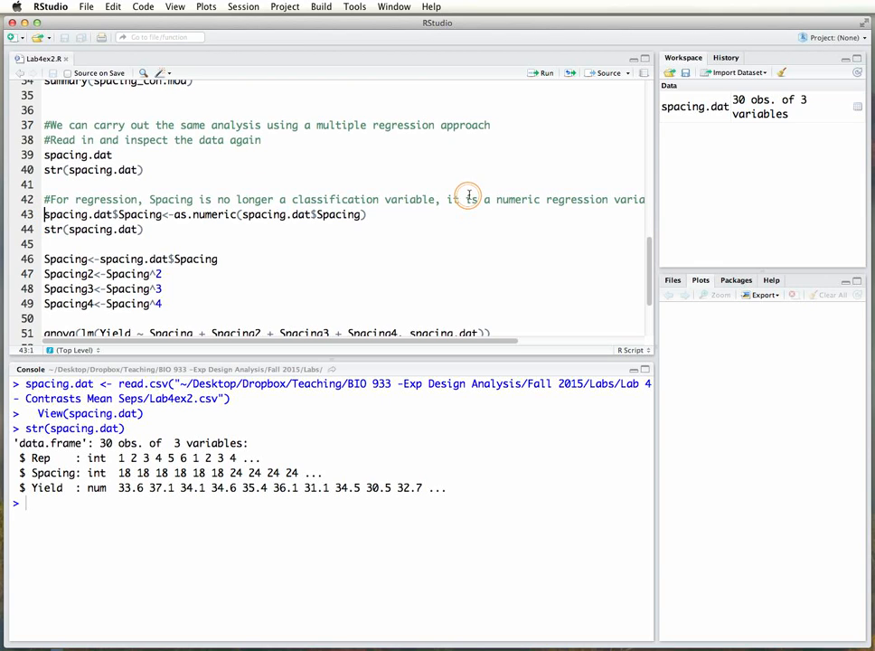
pyautogui.hotkey('shift', 'Down')
pyautogui.hotkey('shift', 'Down')
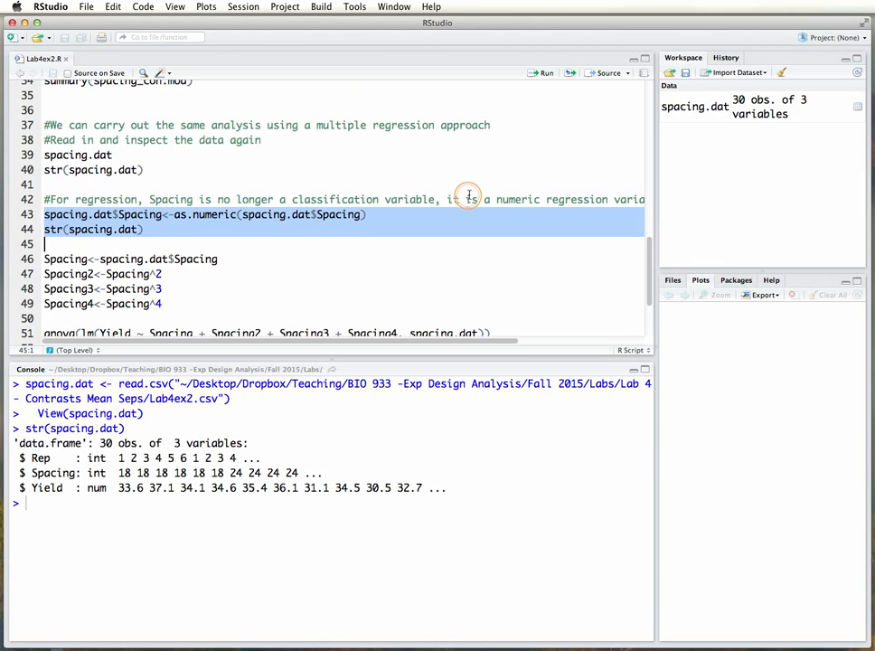
pyautogui.press('super+Return')
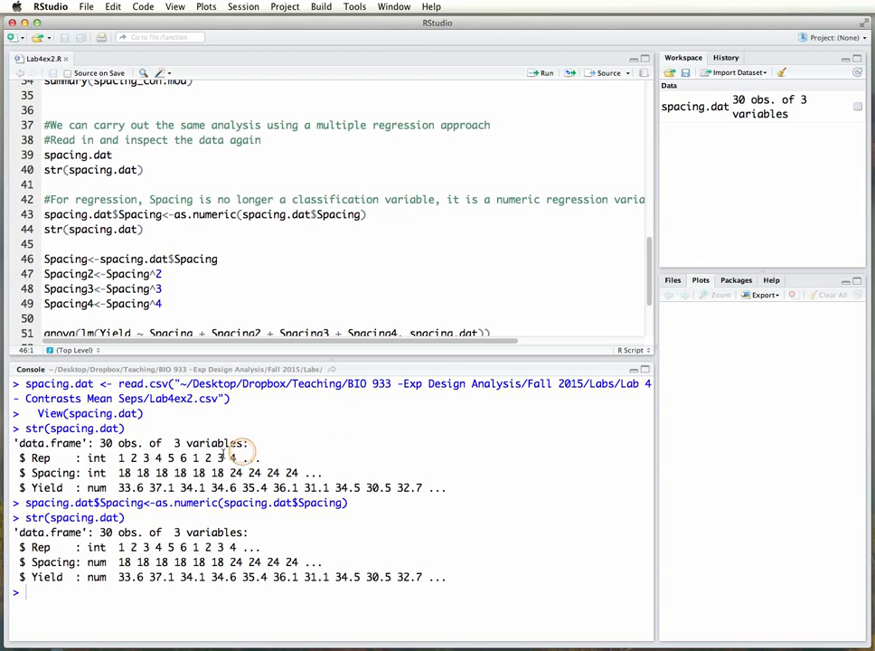
pyautogui.doubleClick(94, 473)
pyautogui.moveTo(90, 563); pyautogui.dragTo(105, 564)
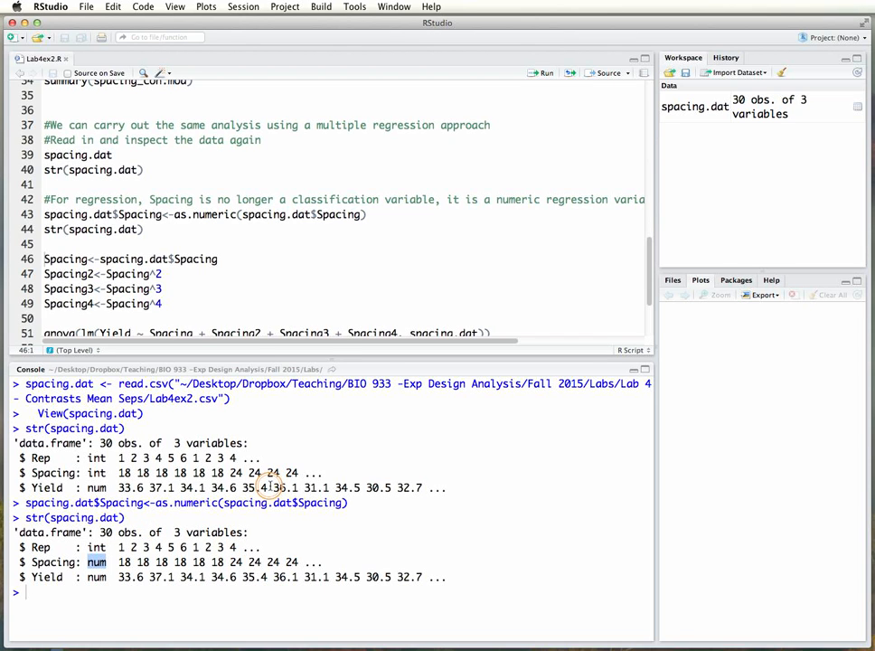
# Review the script from the as.factor conversion and contrast code down to the comment about reading in and inspecting the data again.
pyautogui.scroll(10, 233, 235)
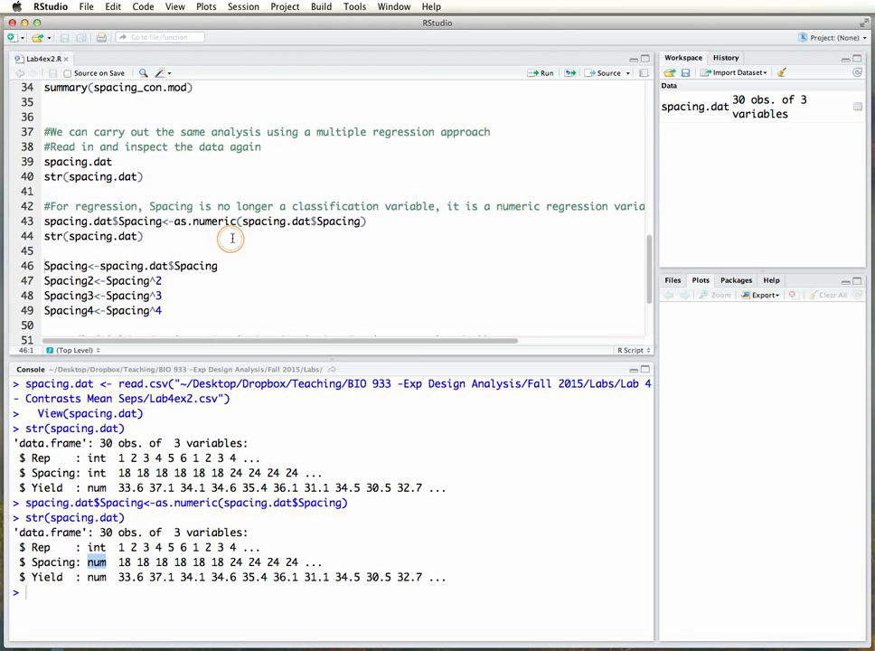
pyautogui.scroll(9, 230, 239)
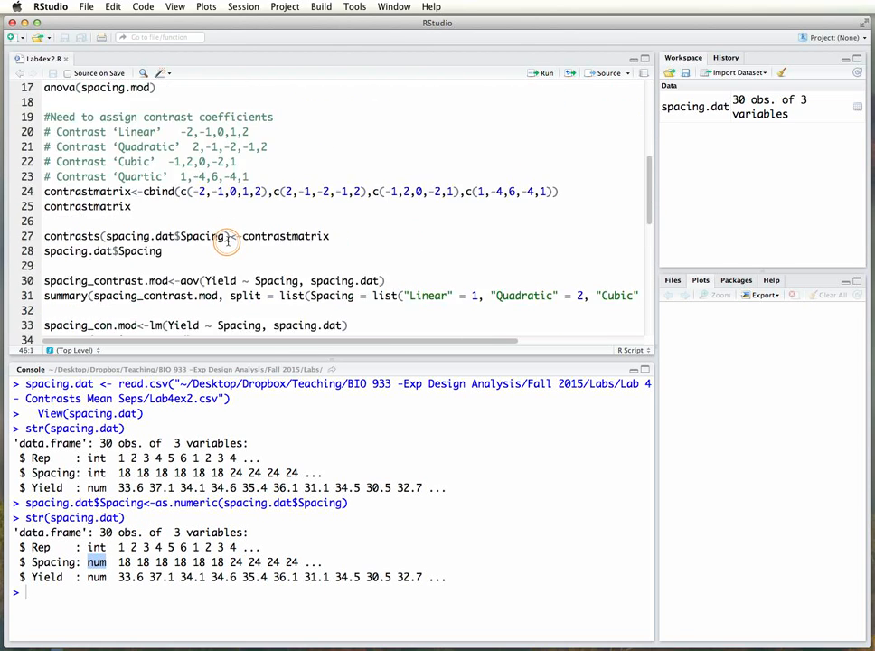
pyautogui.scroll(-12, 205, 158)
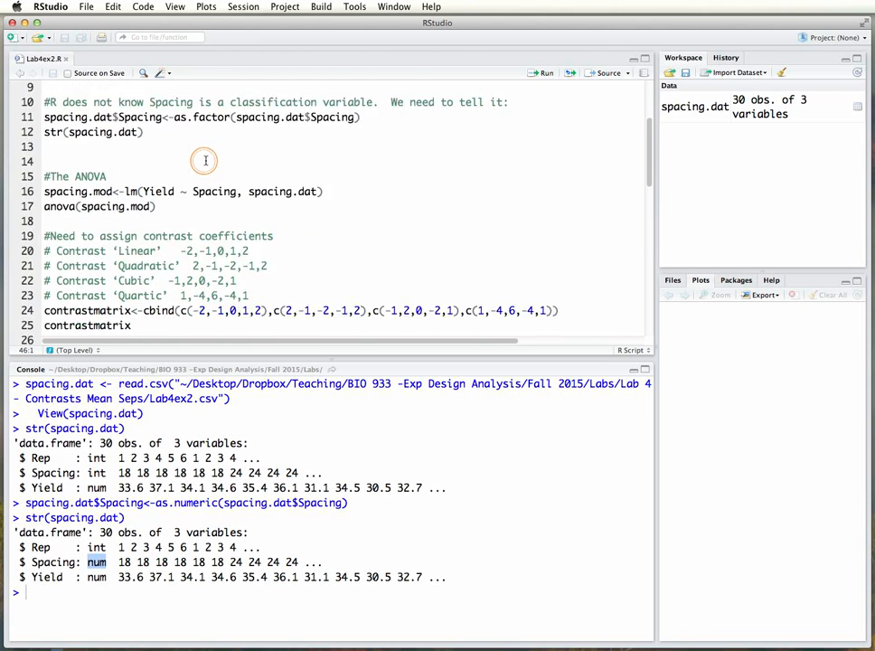
pyautogui.scroll(-10, 205, 159)
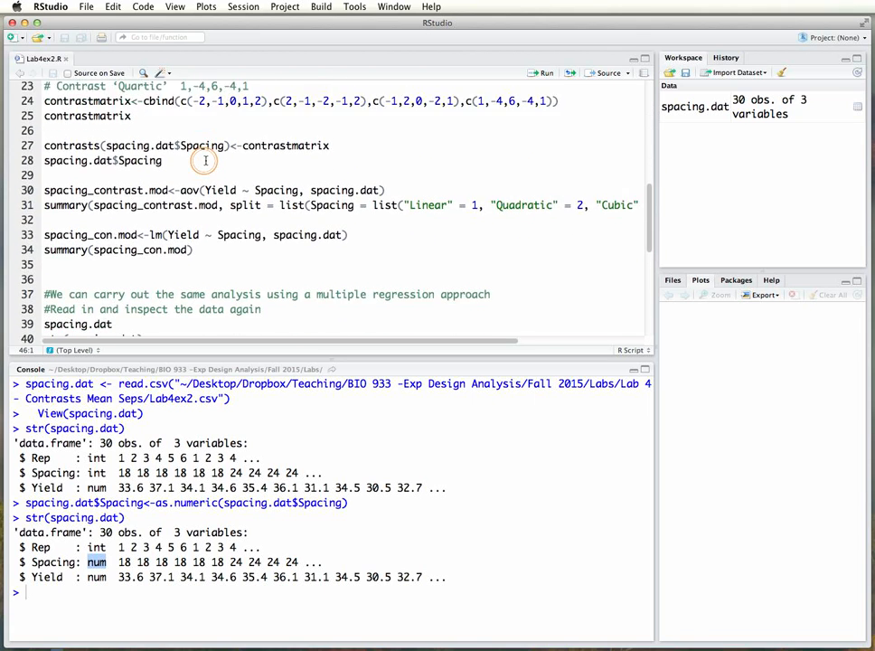
pyautogui.scroll(-5, 206, 160)
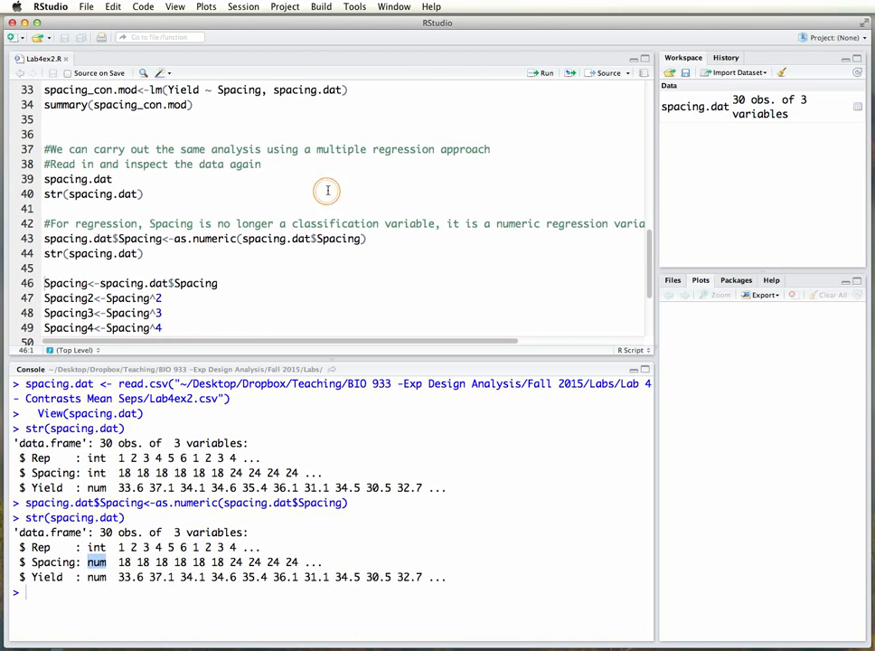
pyautogui.scroll(3, 296, 160)
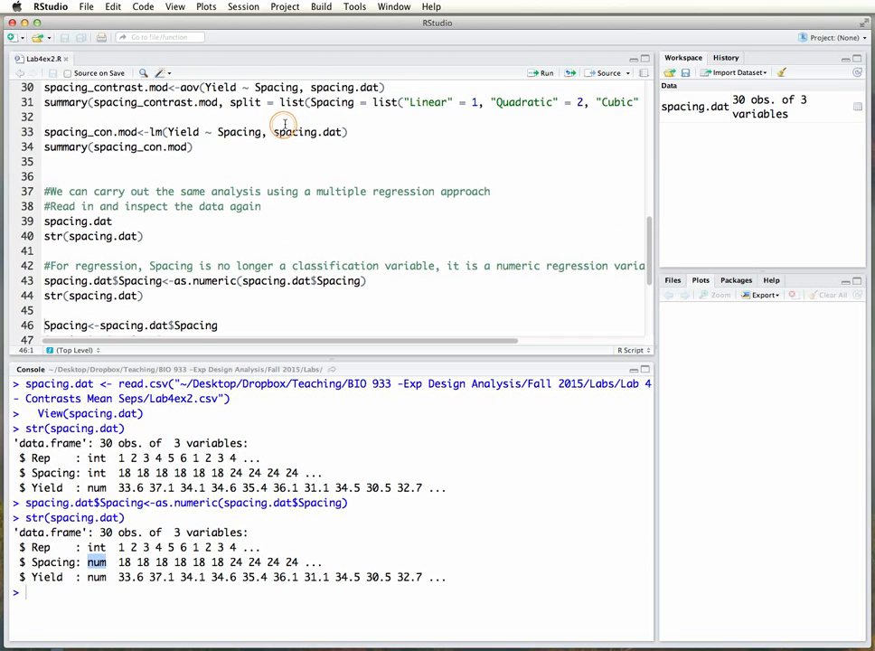
pyautogui.scroll(-2, 283, 144)
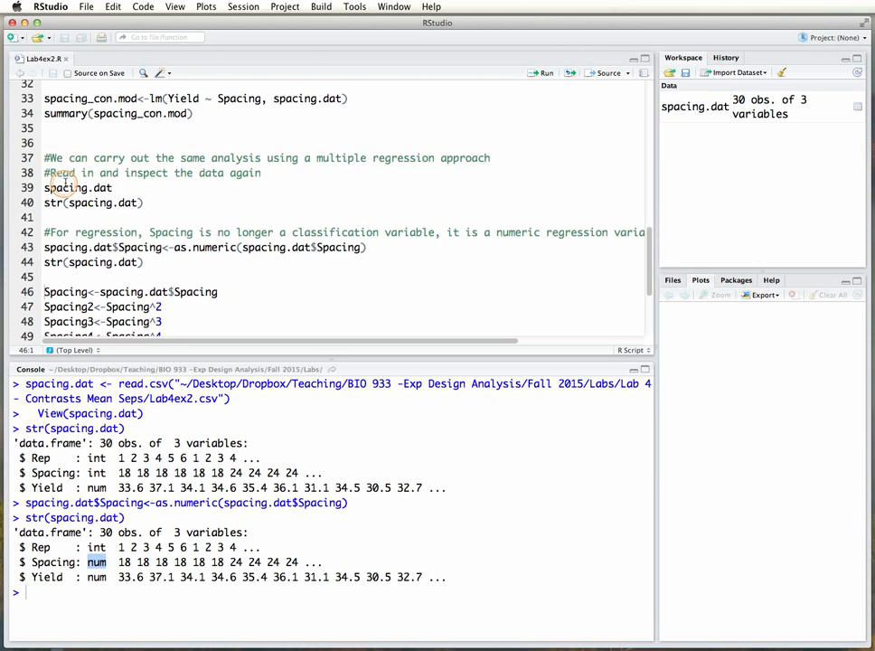
pyautogui.moveTo(45, 172); pyautogui.dragTo(263, 171)
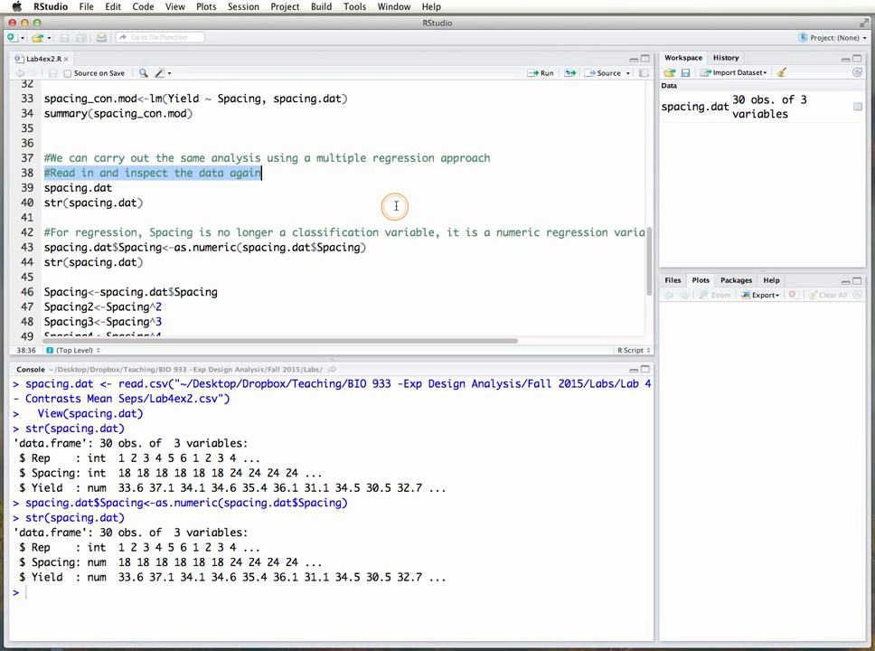
pyautogui.scroll(-2, 395, 206)
# Run head(spacing.dat) in the console to inspect the first rows of the data.
pyautogui.scroll(1, 396, 206)
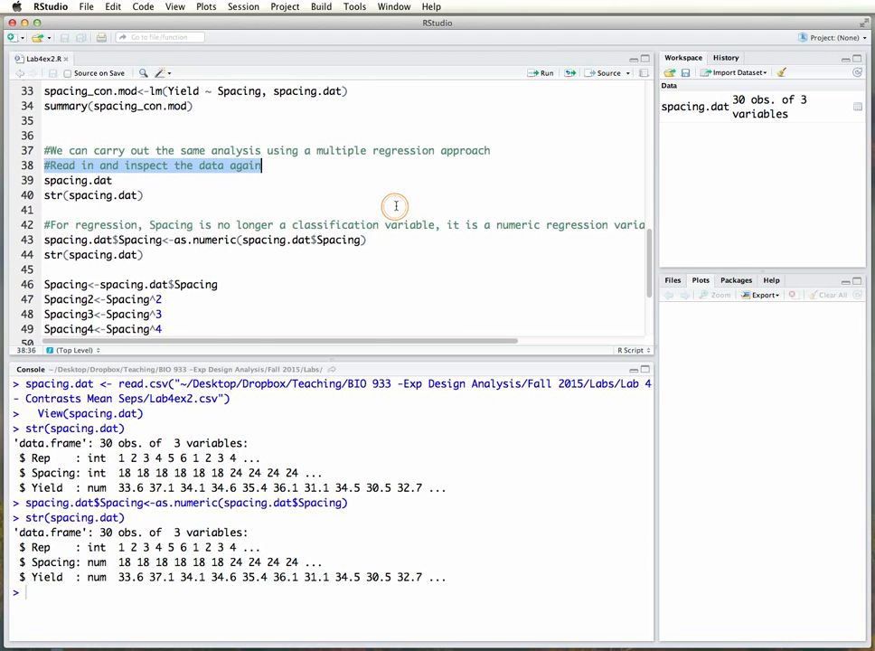
pyautogui.scroll(-4, 395, 206)
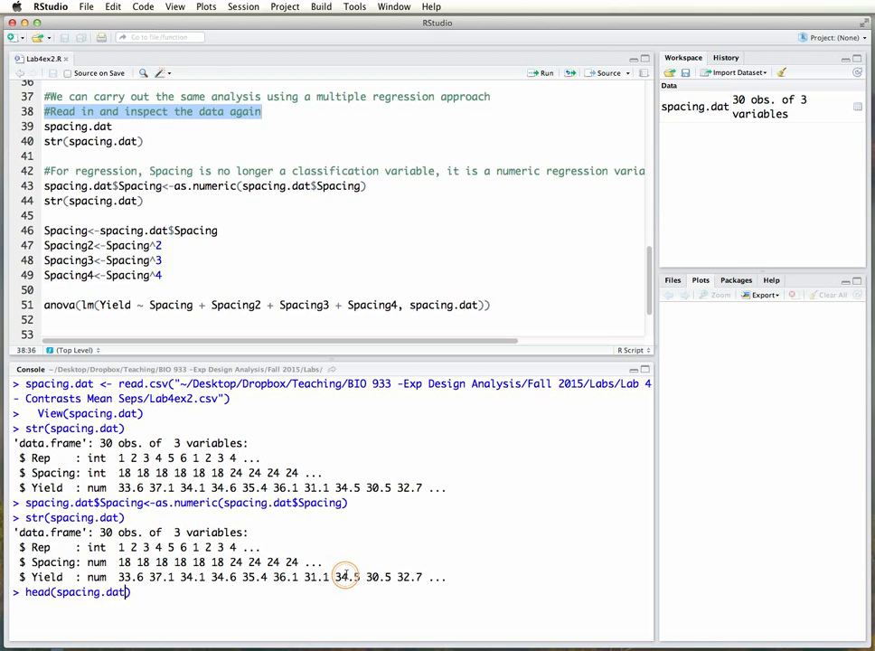
pyautogui.press('Return')
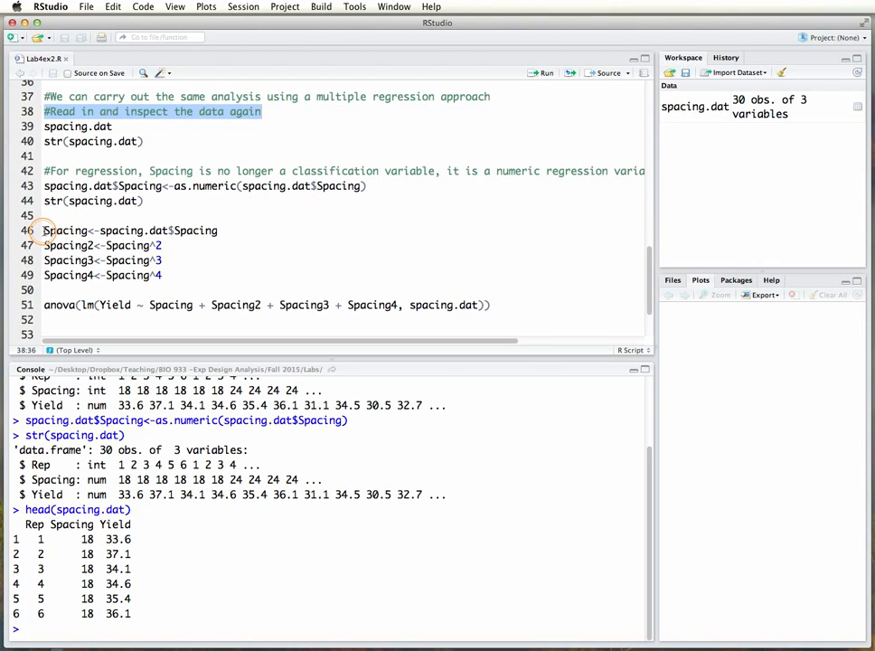
# Run the script line Spacing<-spacing.dat$Spacing to store the spacing column as a separate variable.
pyautogui.moveTo(43, 230); pyautogui.dragTo(162, 278)
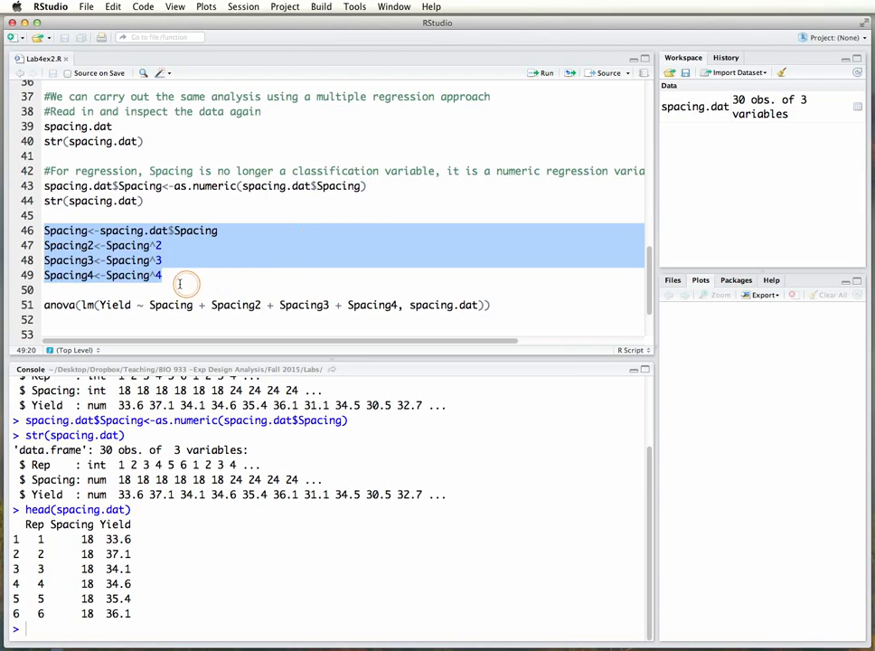
pyautogui.click(72, 231)
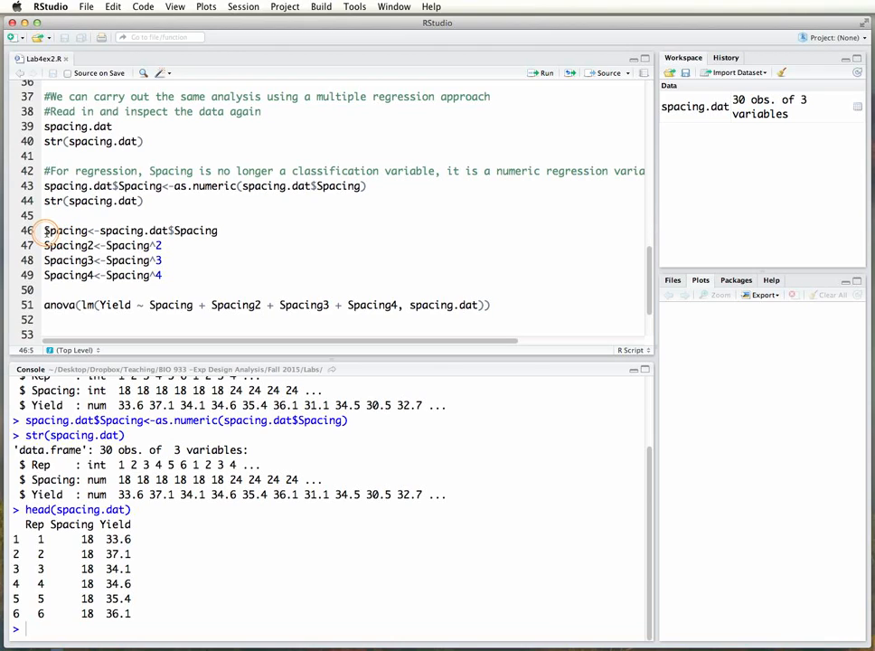
pyautogui.moveTo(45, 230); pyautogui.dragTo(207, 232)
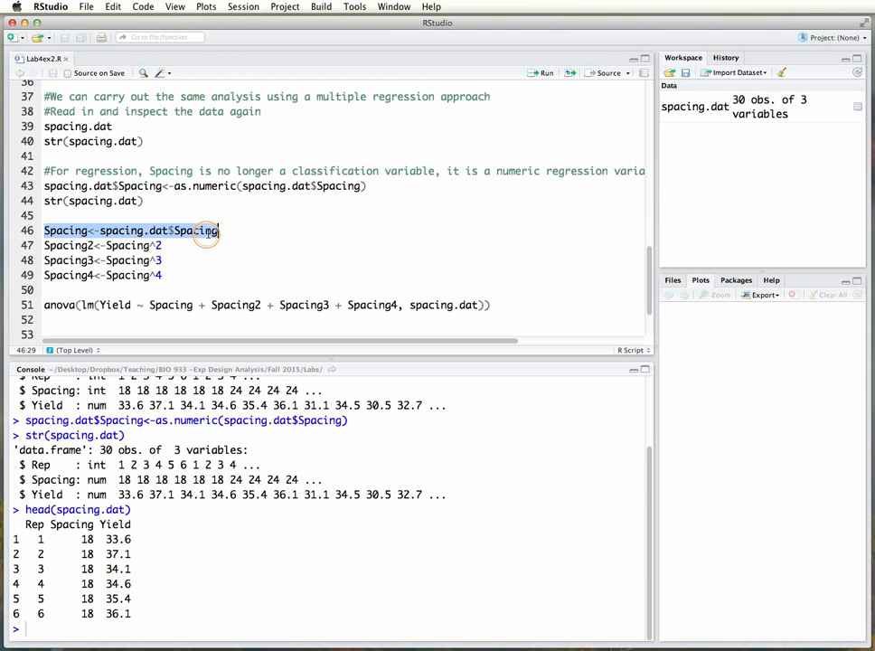
pyautogui.click(99, 230)
pyautogui.moveTo(99, 230); pyautogui.dragTo(217, 232)
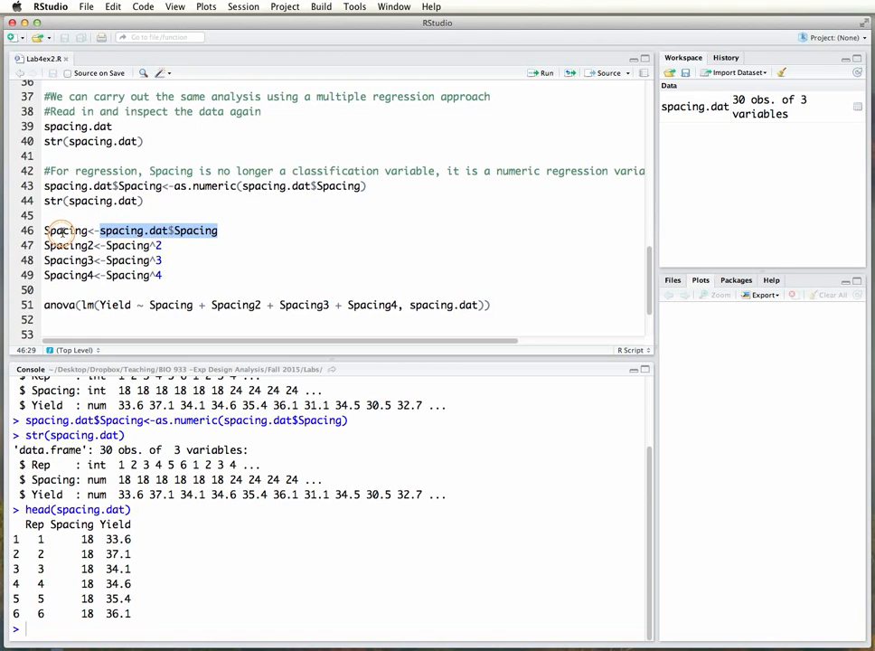
pyautogui.moveTo(45, 233); pyautogui.dragTo(220, 233)
pyautogui.hotkey('ctrl', 'Return')
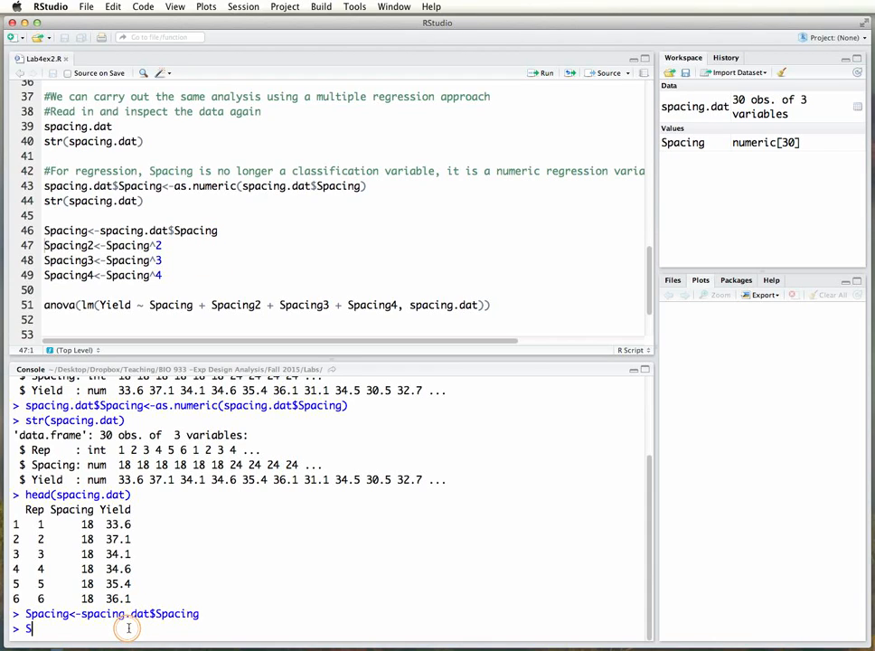
# Print the Spacing variable in the console to check its values.
pyautogui.click(128, 627)
pyautogui.write('Spacing')
pyautogui.press('Return')
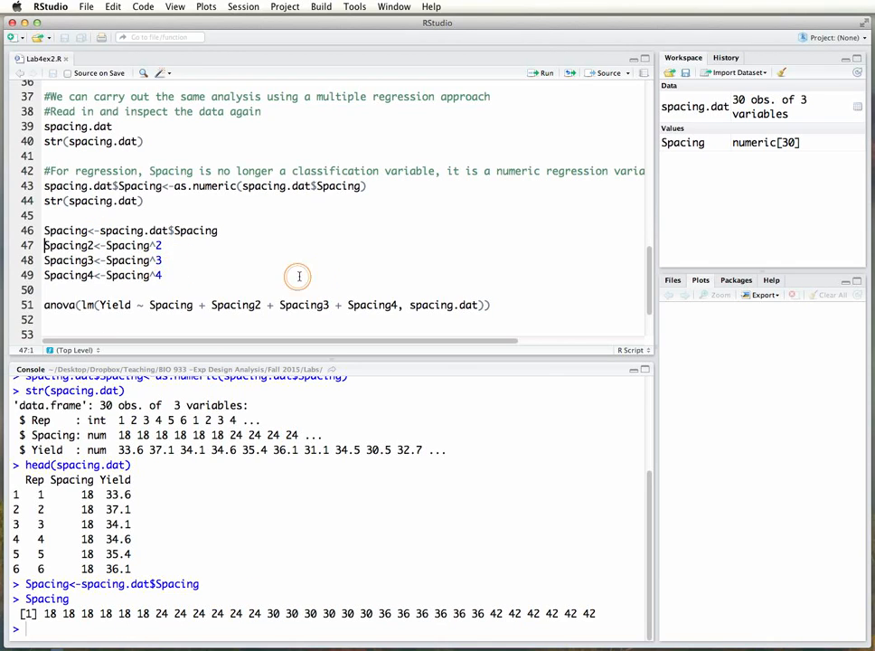
# Run the three script lines that create Spacing2, Spacing3 and Spacing4 as the second, third and fourth powers of Spacing.
pyautogui.hotkey('shift', 'Down')
pyautogui.hotkey('shift', 'Down')
pyautogui.hotkey('shift', 'Down')
pyautogui.press('super+Return')
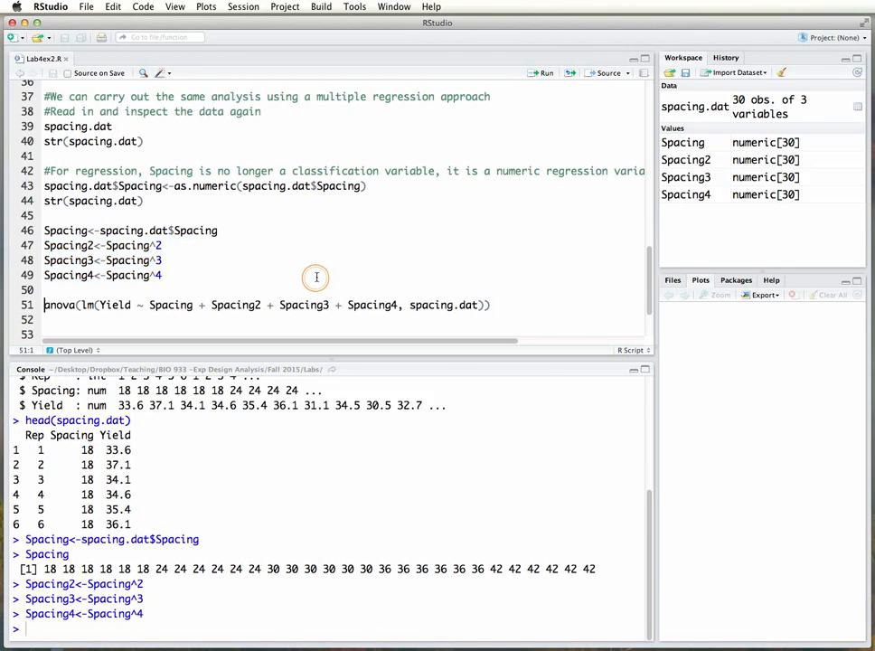
pyautogui.write('Spacing2')
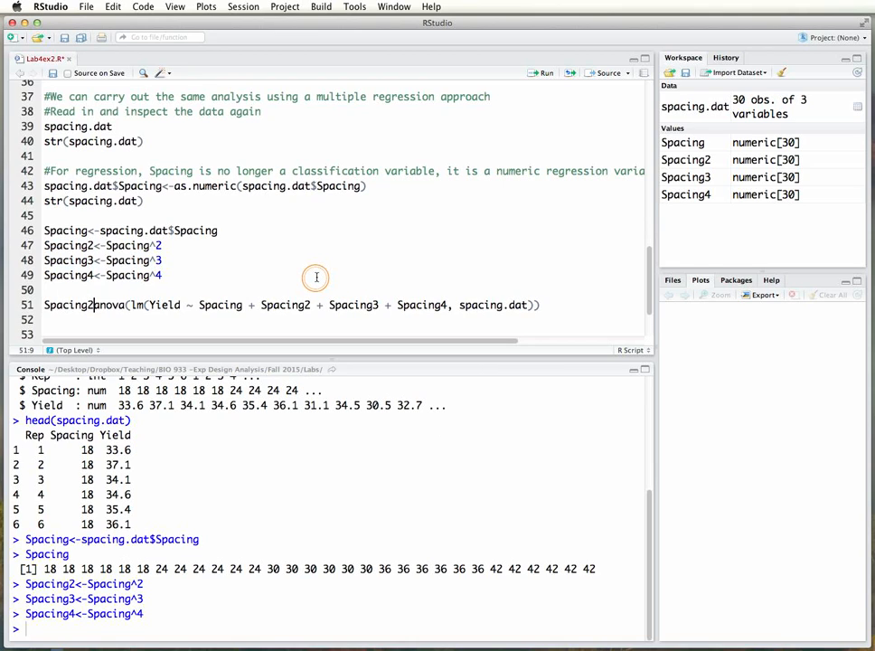
pyautogui.press('BackSpace')
pyautogui.press('BackSpace')
pyautogui.press('BackSpace')
pyautogui.press('BackSpace')
pyautogui.press('BackSpace')
pyautogui.press('BackSpace')
pyautogui.press('BackSpace')
pyautogui.press('BackSpace')
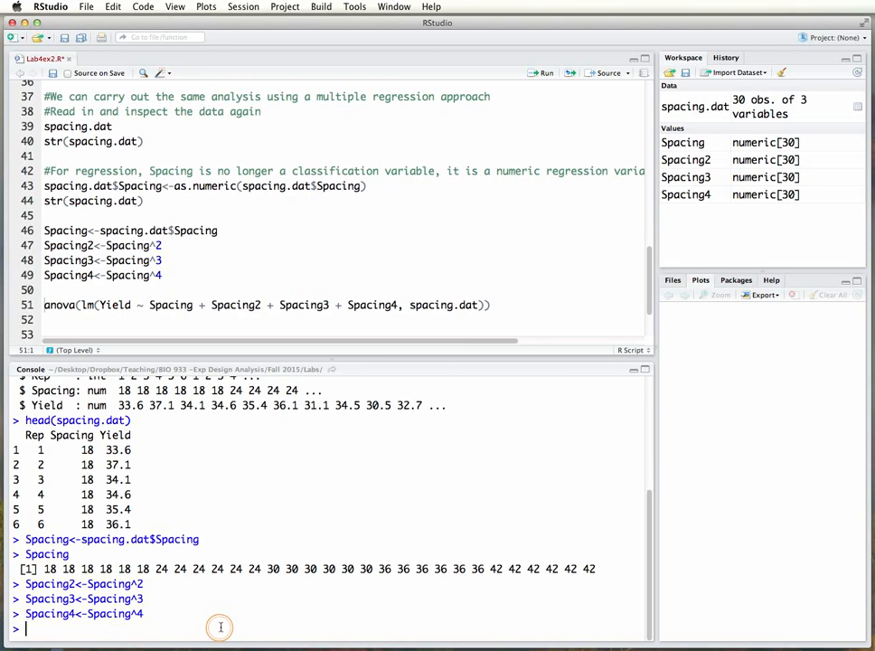
# Print the Spacing2 variable in the console to check the squared spacings.
pyautogui.press('Return')
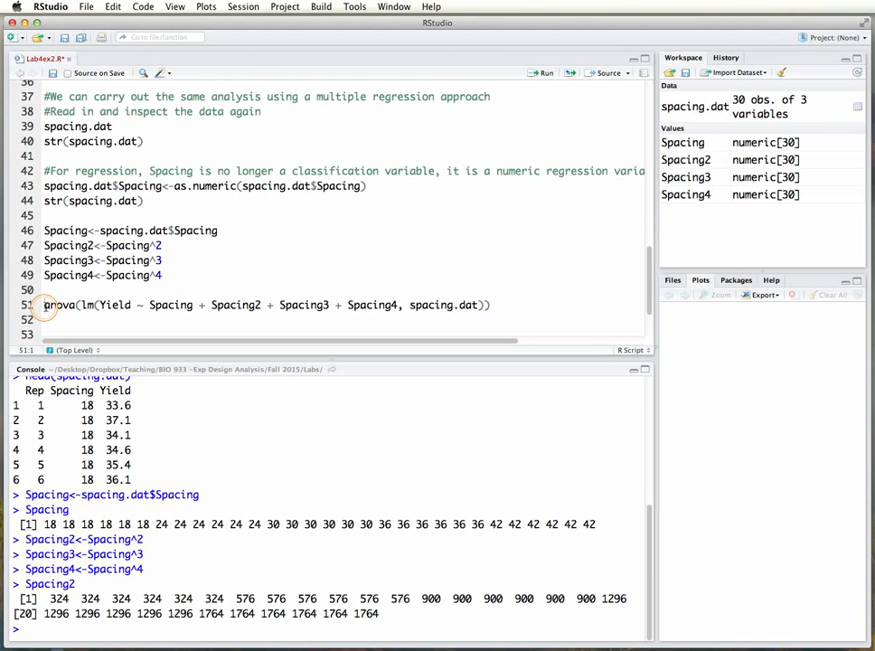
# Run the anova of the linear model of Yield on Spacing, Spacing2, Spacing3 and Spacing4 using spacing.dat.
pyautogui.moveTo(43, 304); pyautogui.dragTo(488, 304)
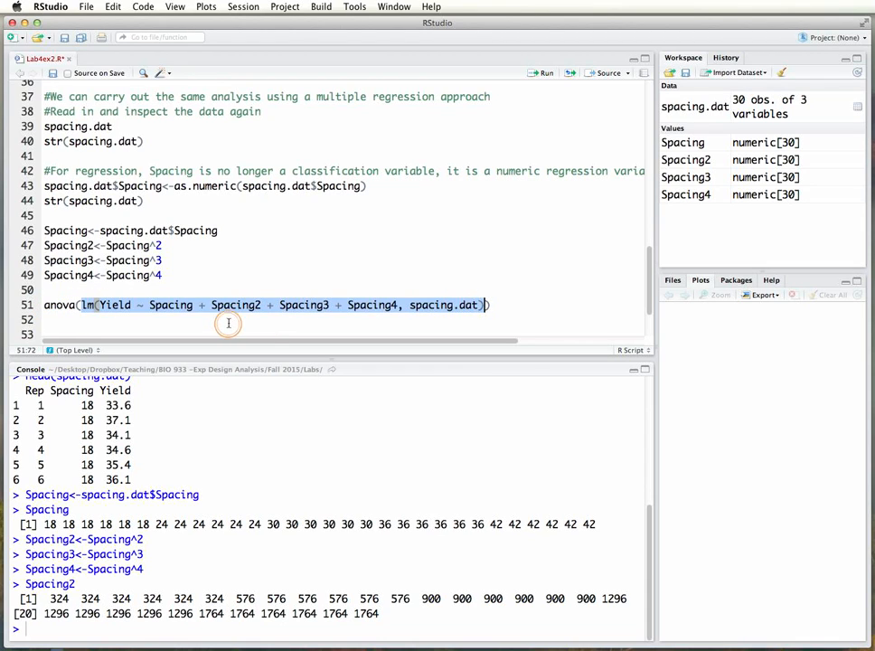
pyautogui.click(86, 314)
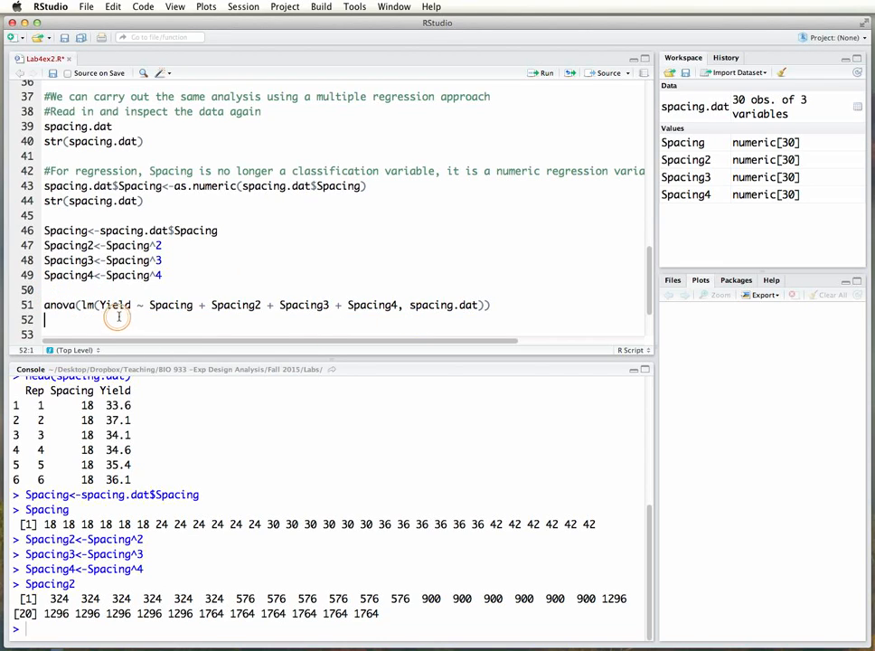
pyautogui.moveTo(83, 305); pyautogui.dragTo(488, 307)
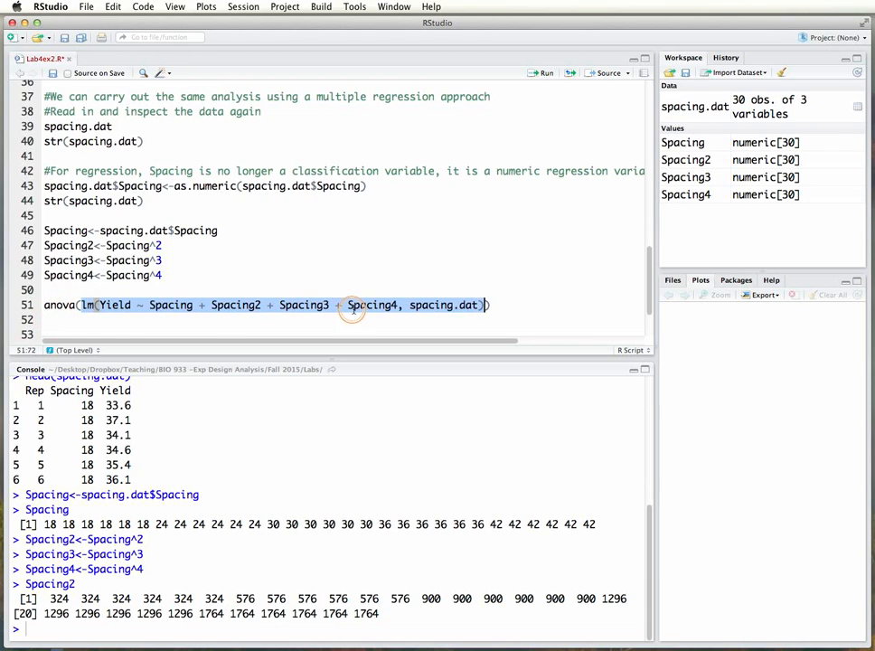
pyautogui.click(429, 305)
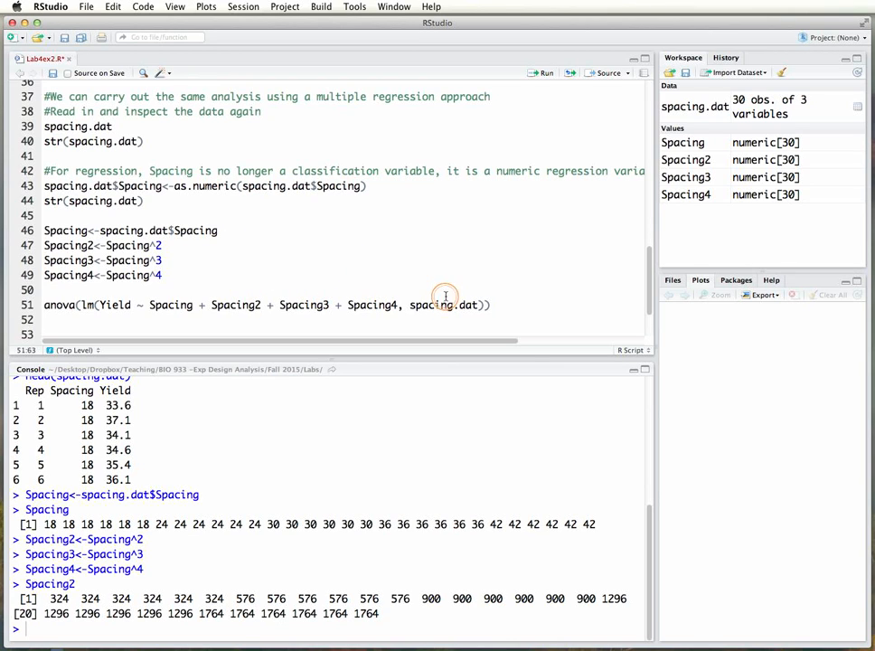
pyautogui.click(56, 290)
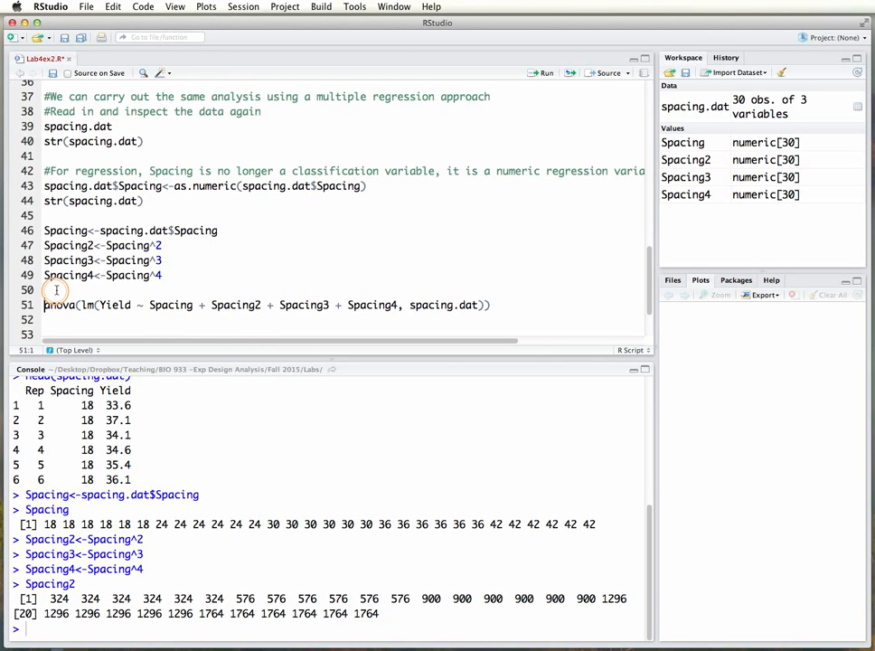
pyautogui.press('super+Return')
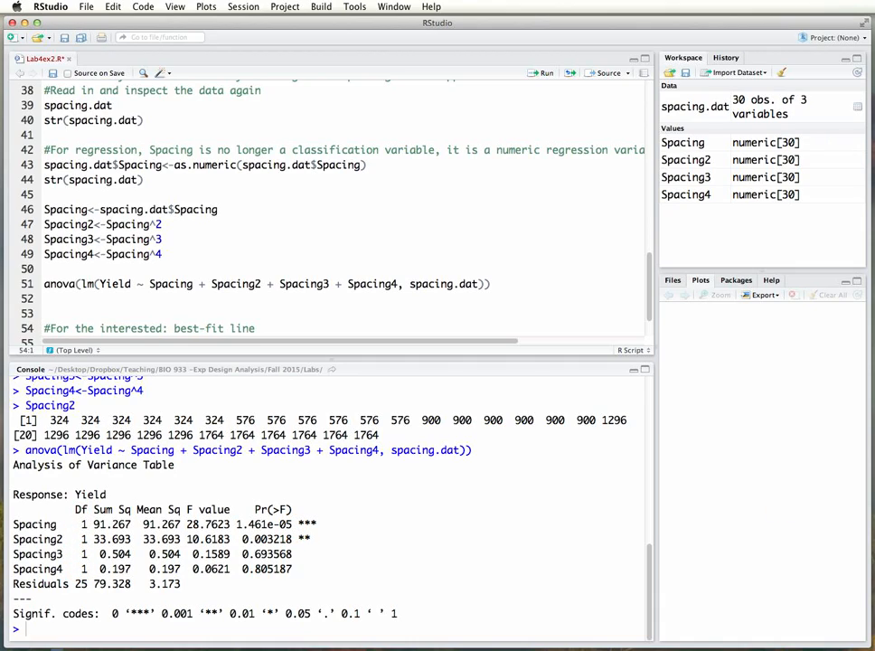
# Switch to lab4.pdf in Preview and compare its contrast results on page 5 with the regression anova in the console.
pyautogui.moveTo(874, 58); pyautogui.dragTo(716, 25)
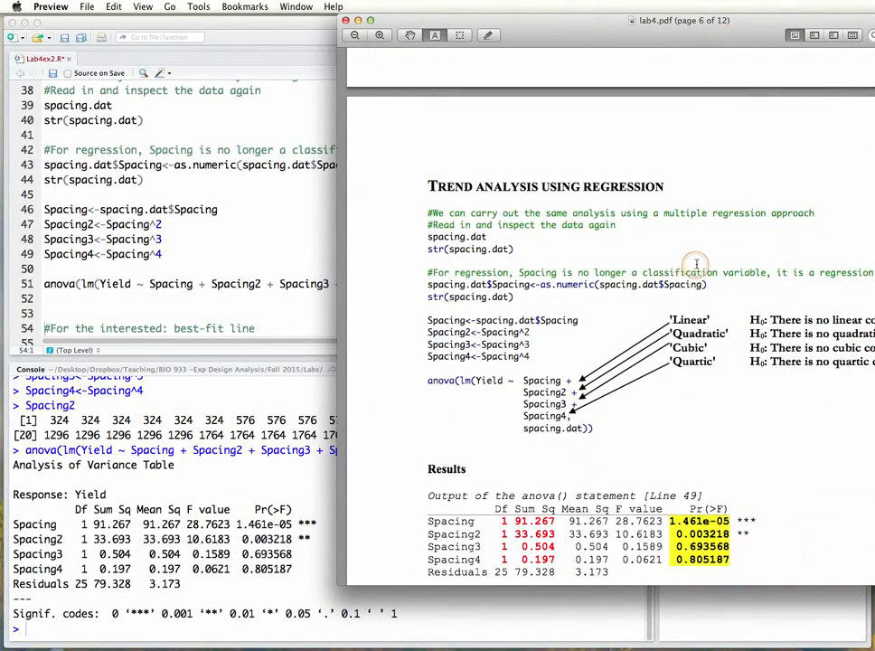
pyautogui.scroll(15, 667, 348)
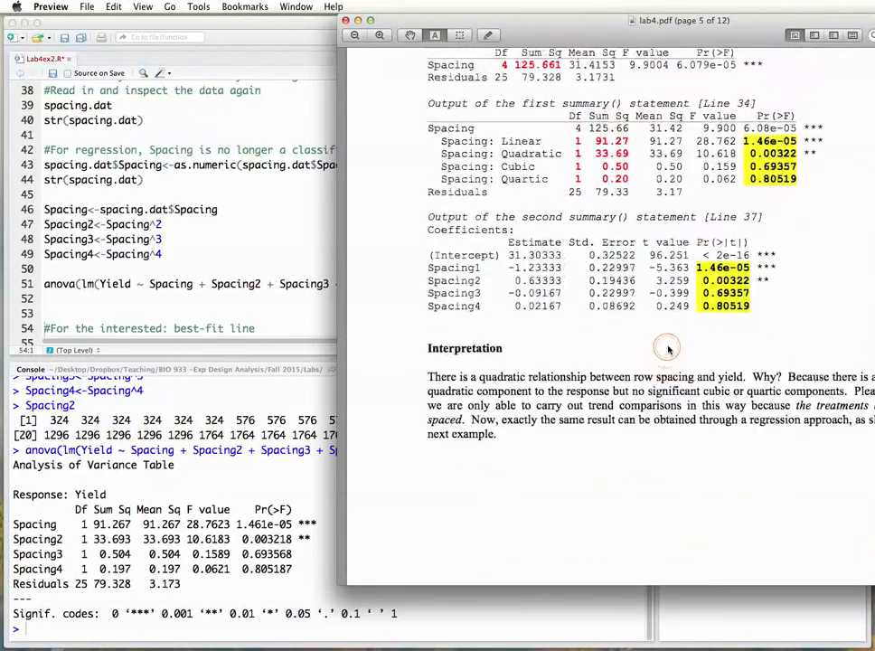
pyautogui.scroll(3, 667, 348)
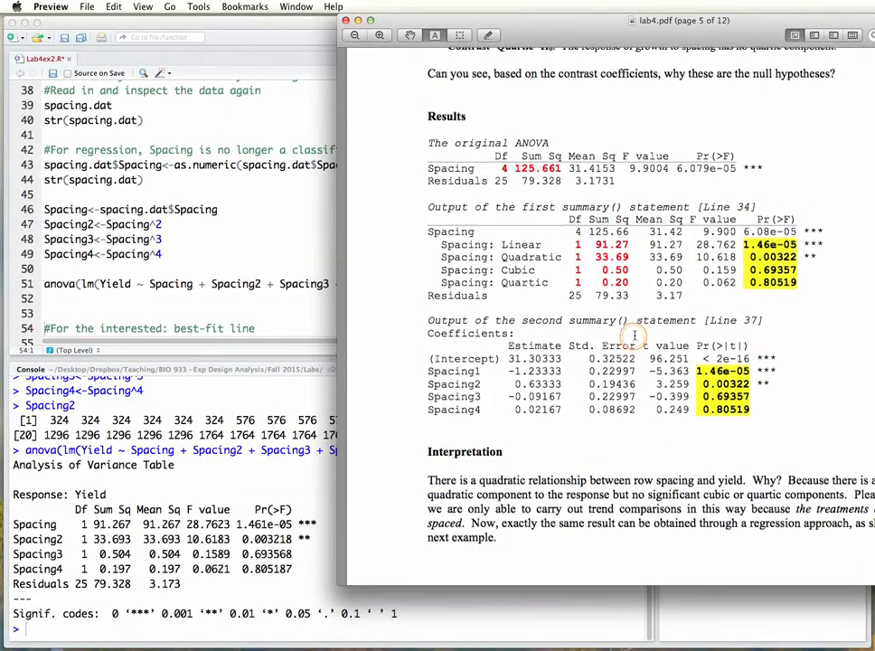
pyautogui.scroll(1, 635, 336)
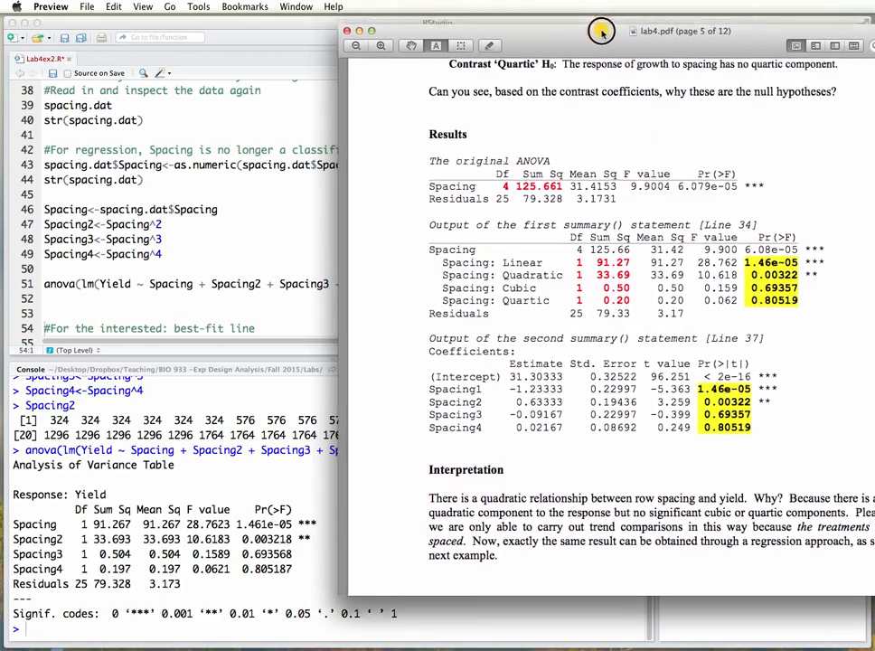
pyautogui.moveTo(599, 20); pyautogui.dragTo(601, 36)
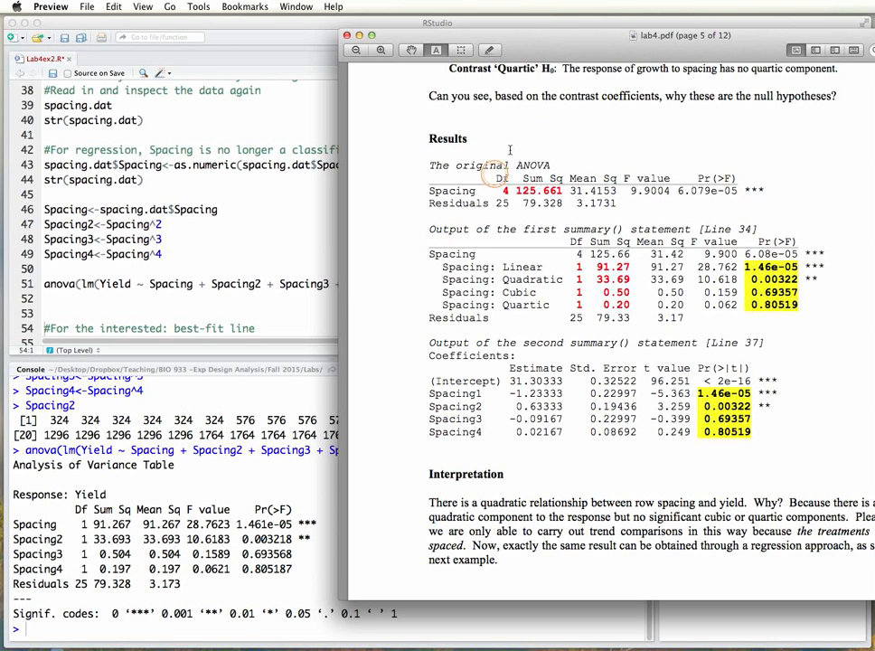
pyautogui.press('super+w')
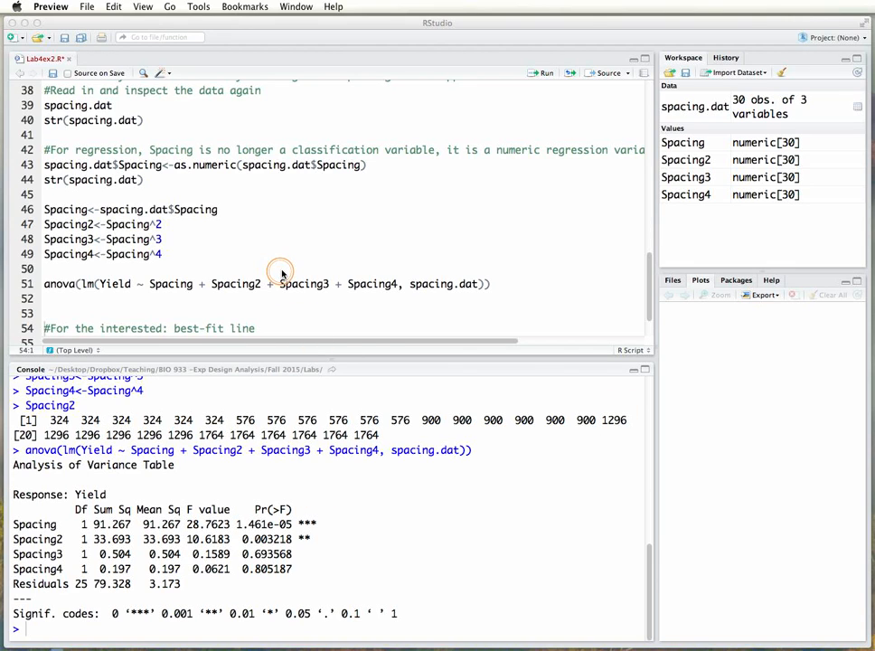
# Examine the terms of the best-fit line command in RStudio: Yield, poly, Spacing, degree 2, raw=TRUE and spacing.dat.
pyautogui.scroll(-3, 279, 273)
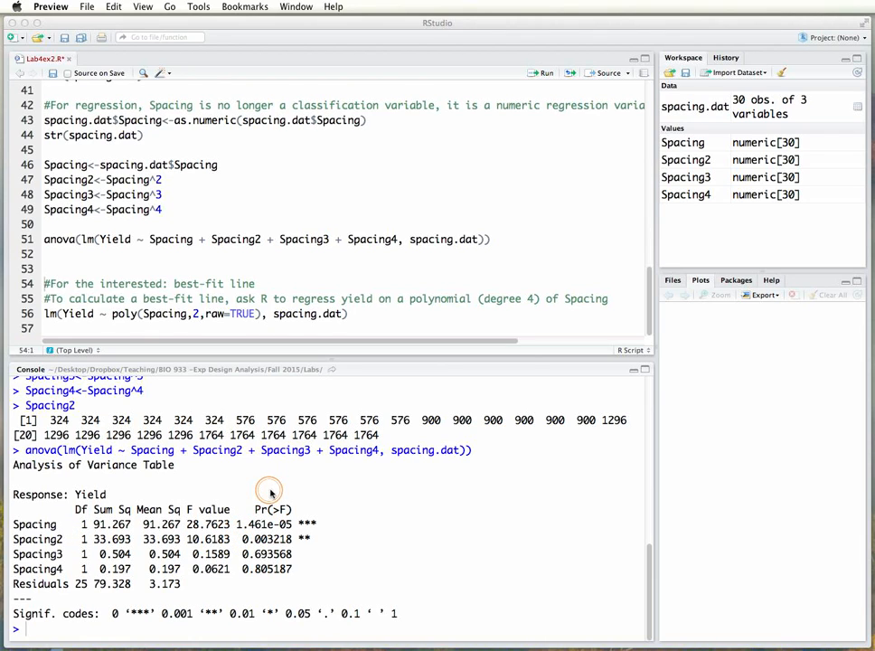
pyautogui.click(74, 313)
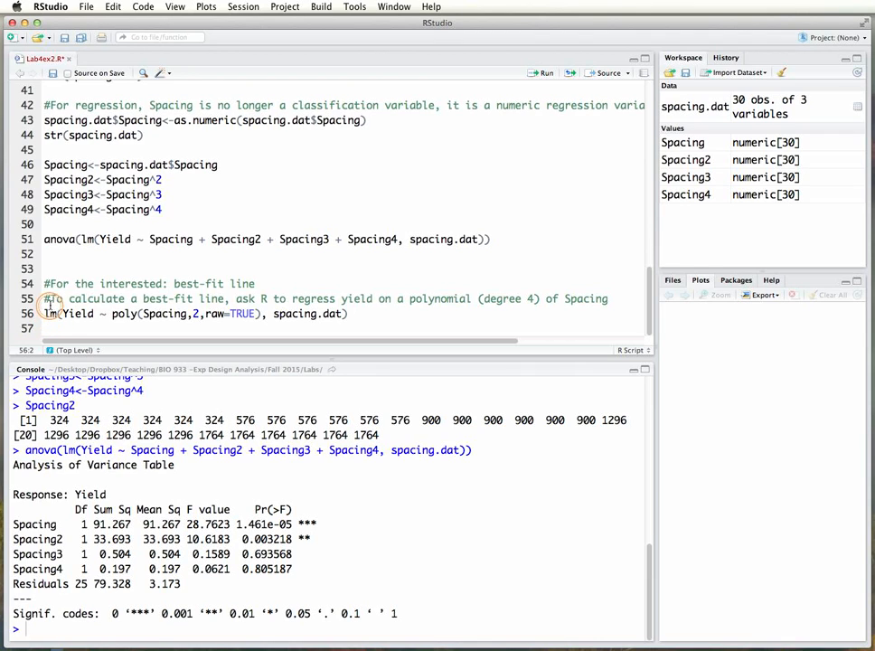
pyautogui.moveTo(45, 313); pyautogui.dragTo(56, 312)
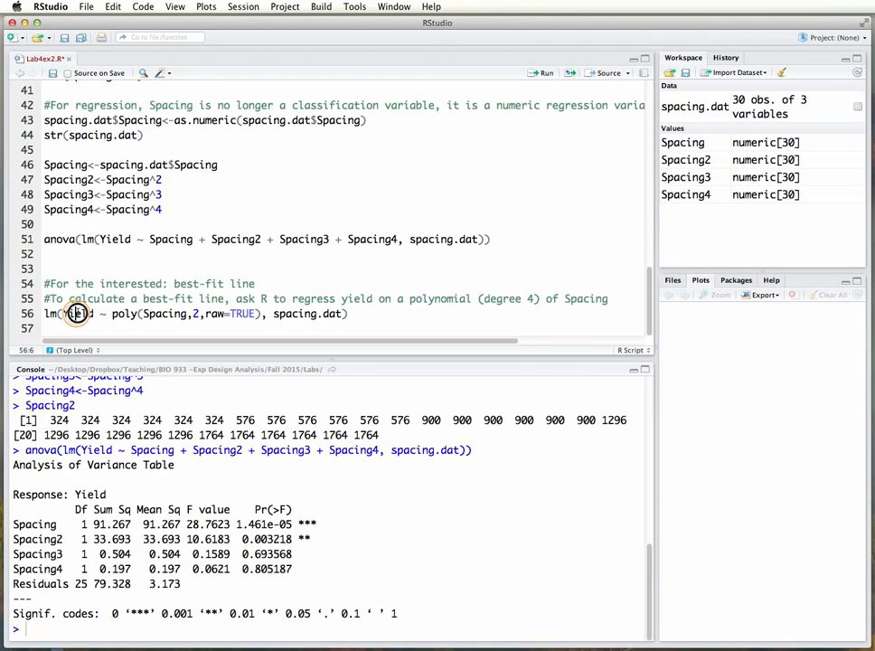
pyautogui.click(64, 314)
pyautogui.doubleClick(76, 313)
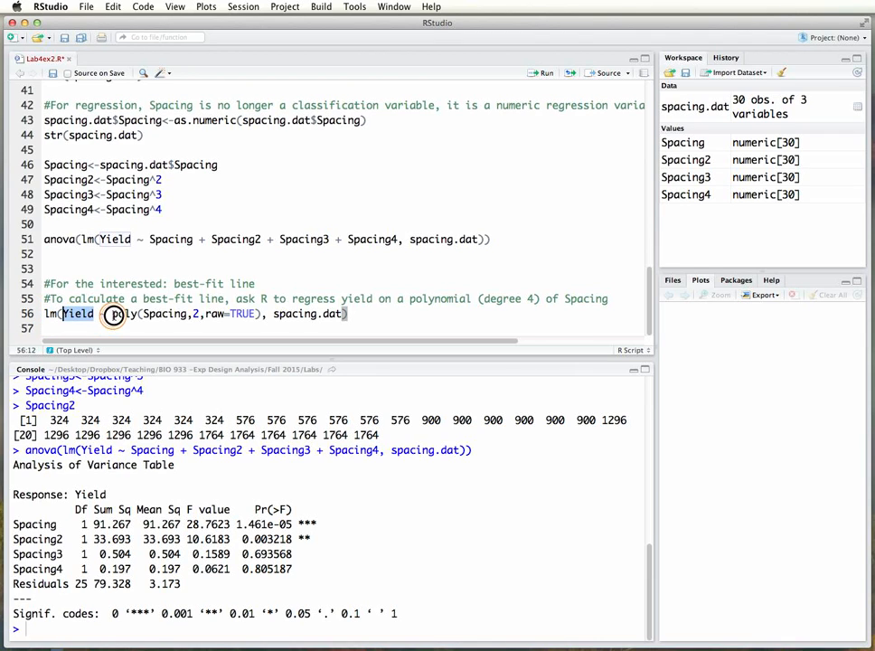
pyautogui.moveTo(114, 314); pyautogui.dragTo(131, 313)
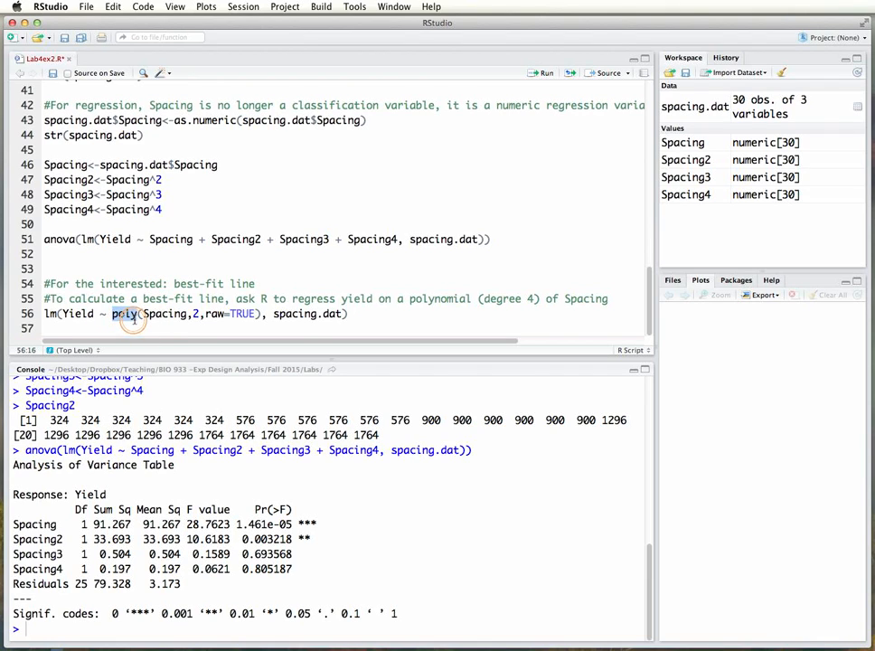
pyautogui.moveTo(142, 313); pyautogui.dragTo(184, 314)
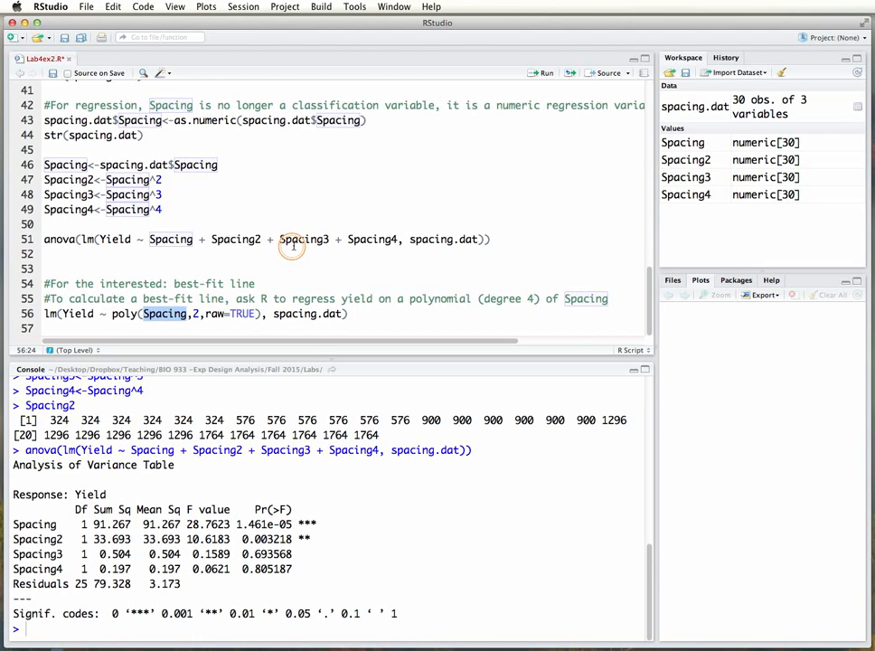
pyautogui.click(196, 313)
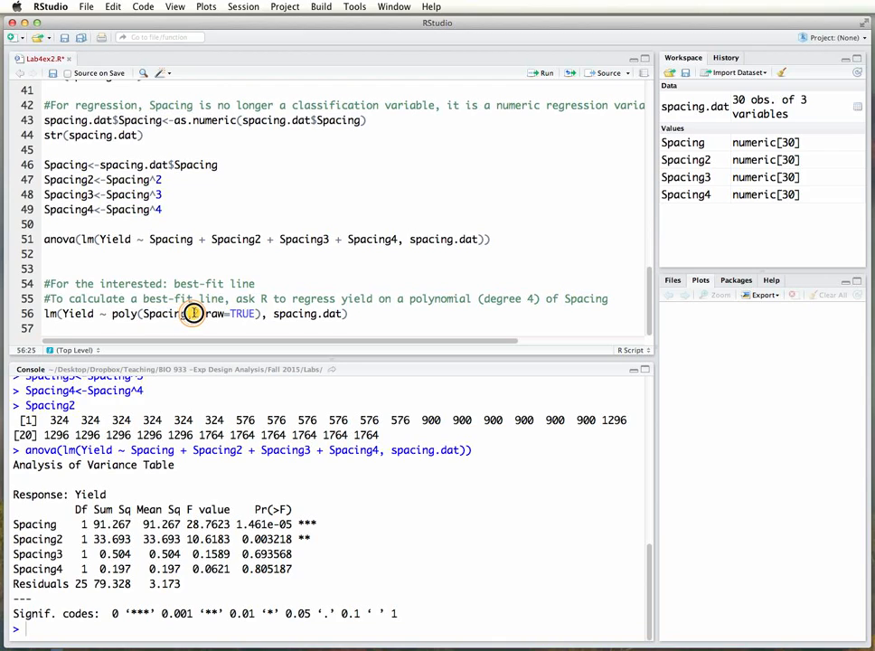
pyautogui.moveTo(193, 312); pyautogui.dragTo(198, 313)
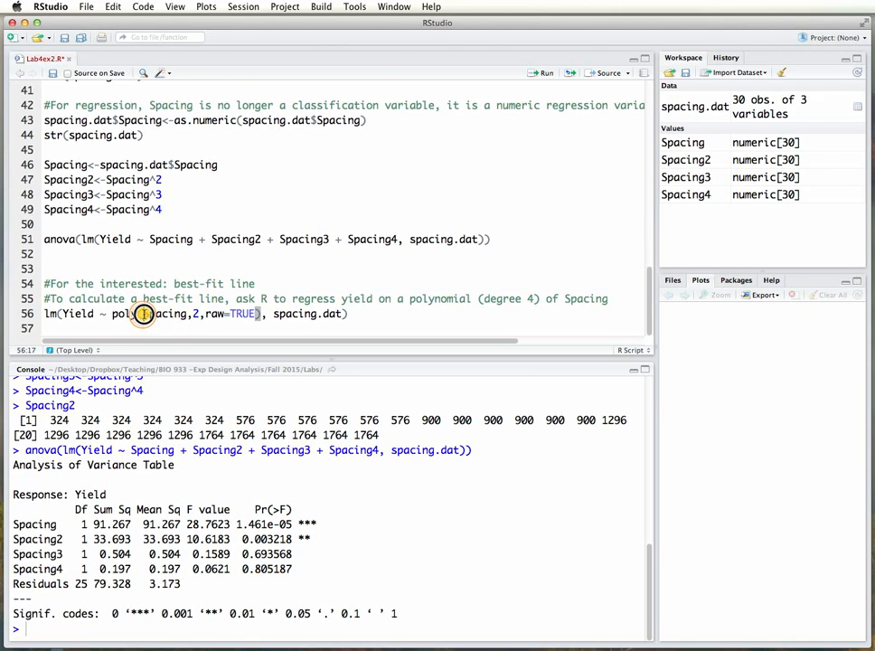
pyautogui.moveTo(142, 315); pyautogui.dragTo(185, 313)
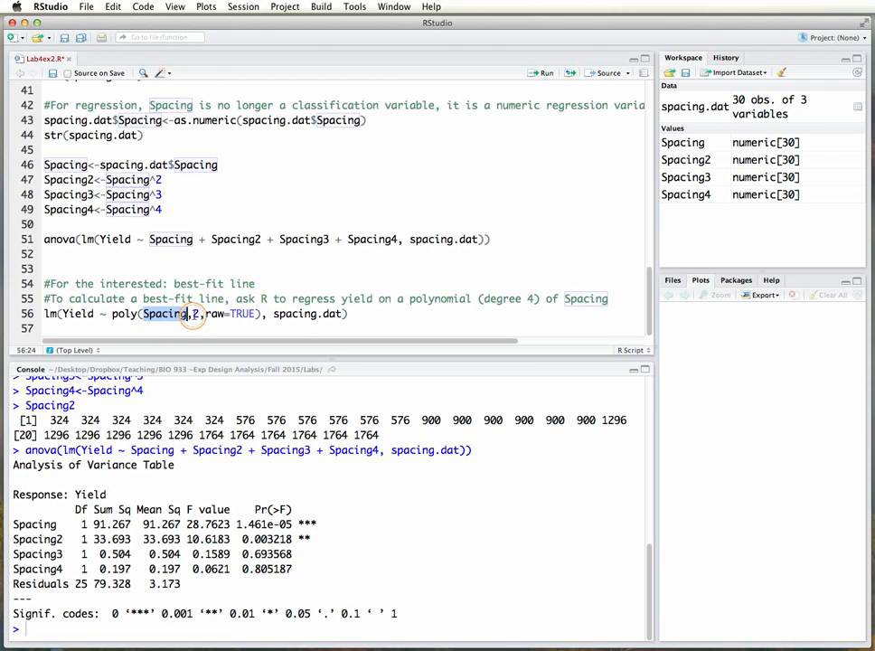
pyautogui.doubleClick(195, 313)
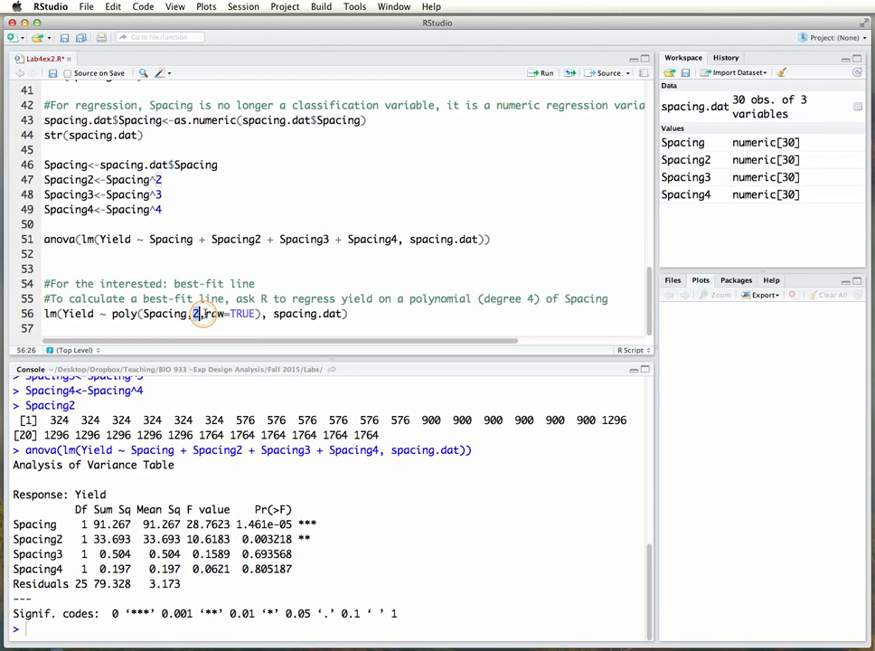
pyautogui.moveTo(205, 314); pyautogui.dragTo(251, 313)
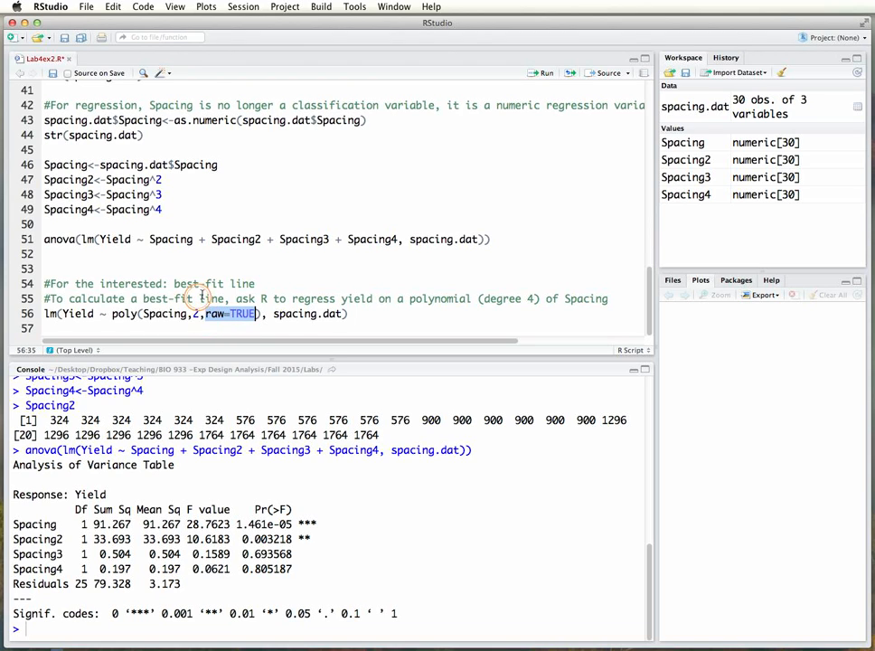
pyautogui.moveTo(274, 314); pyautogui.dragTo(338, 312)
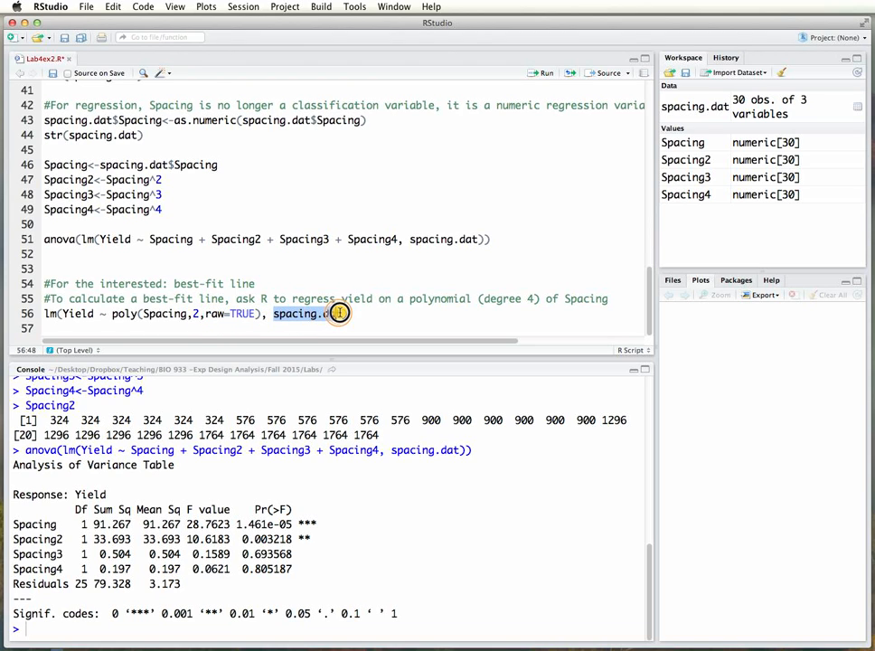
# Run the lm of Yield on poly(Spacing,2,raw=TRUE) with spacing.dat and inspect the intercept and linear coefficient.
pyautogui.click(49, 314)
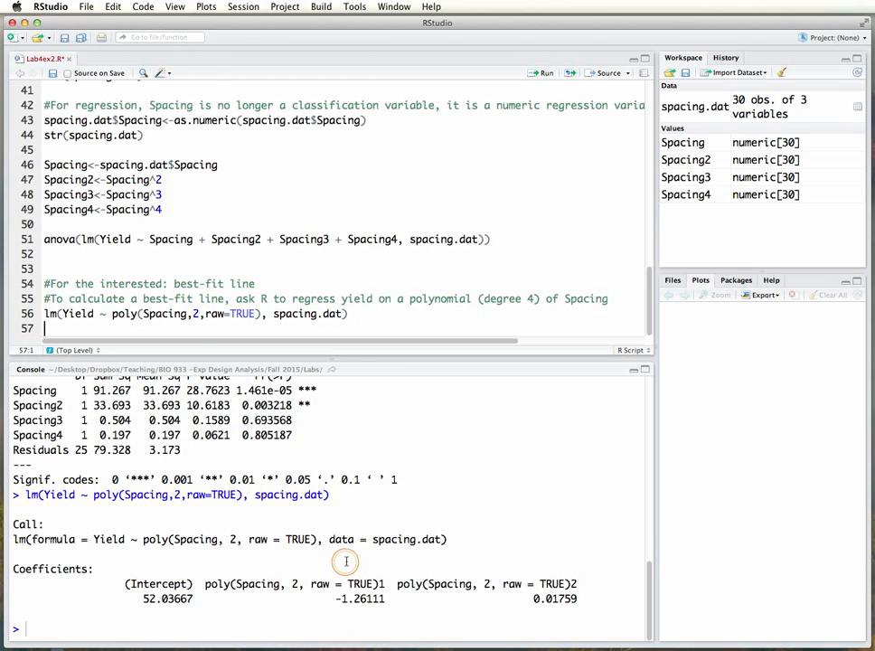
pyautogui.moveTo(143, 598); pyautogui.dragTo(193, 598)
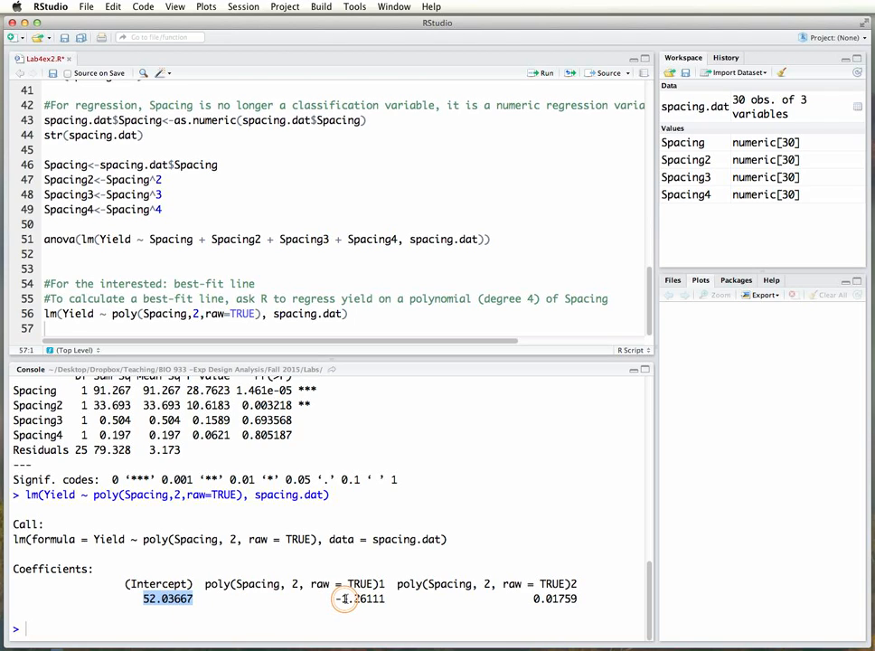
pyautogui.moveTo(337, 600); pyautogui.dragTo(377, 601)
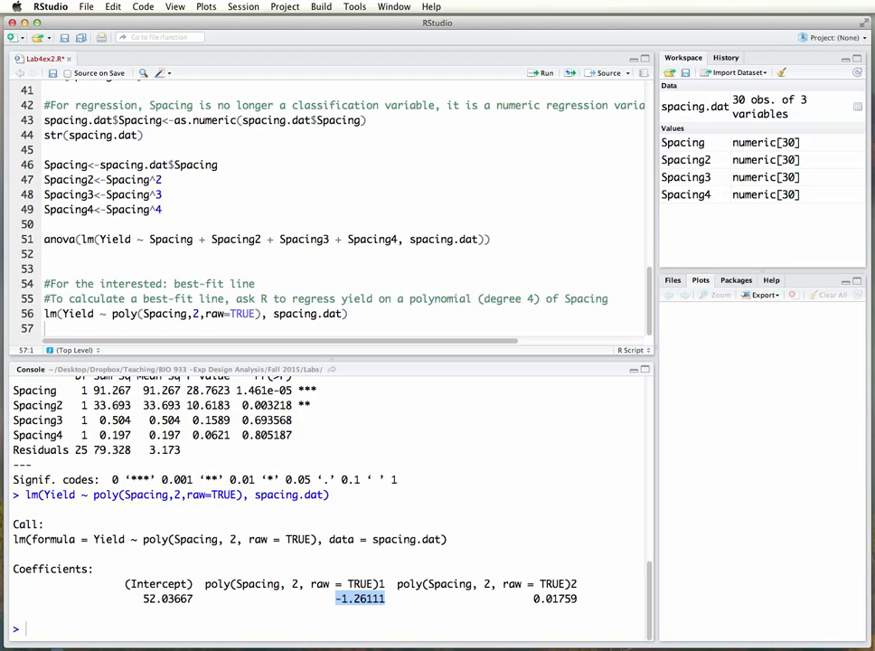
# Switch to lab4.pdf in Preview and examine the best-fit line box and trend equation on page 6 against the console coefficients.
pyautogui.moveTo(874, 60); pyautogui.dragTo(347, 2)
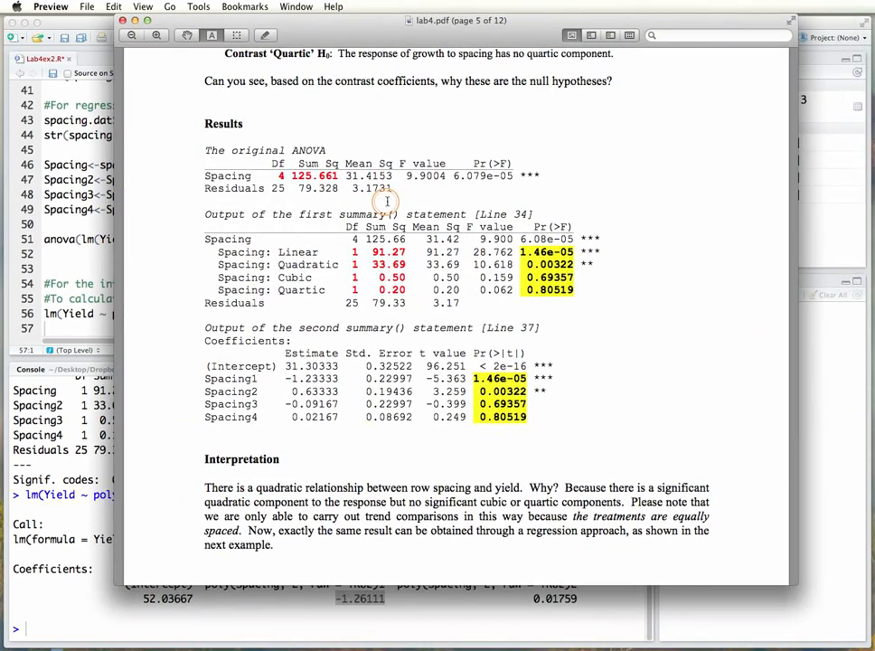
pyautogui.moveTo(451, 585); pyautogui.dragTo(451, 523)
pyautogui.scroll(-10, 425, 400)
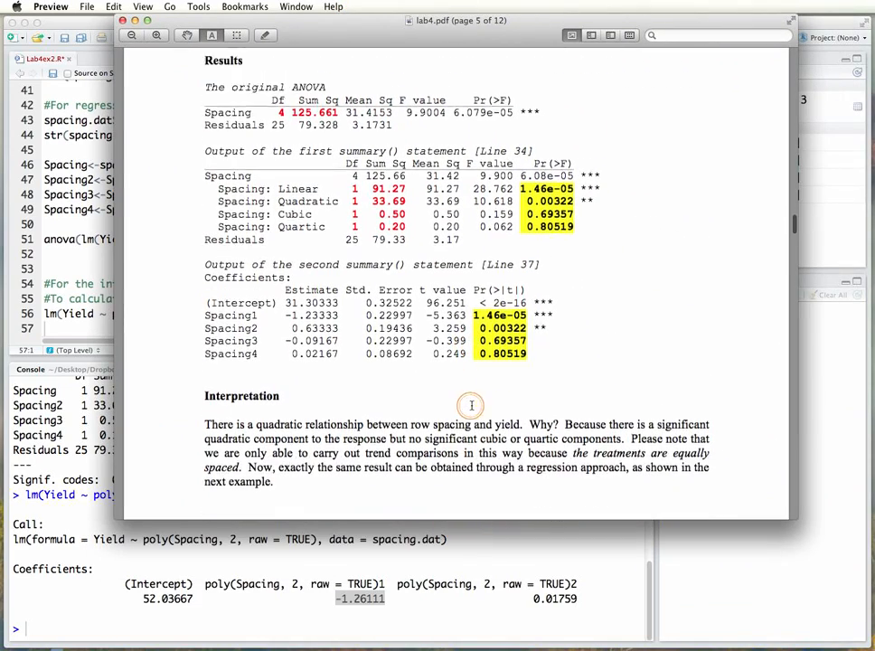
pyautogui.scroll(-12, 475, 409)
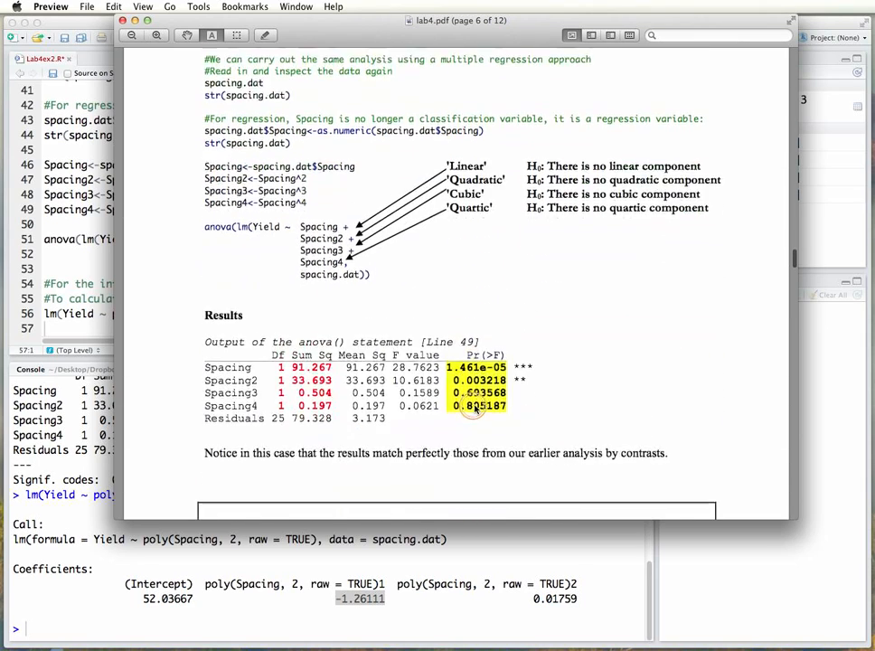
pyautogui.scroll(-2, 474, 409)
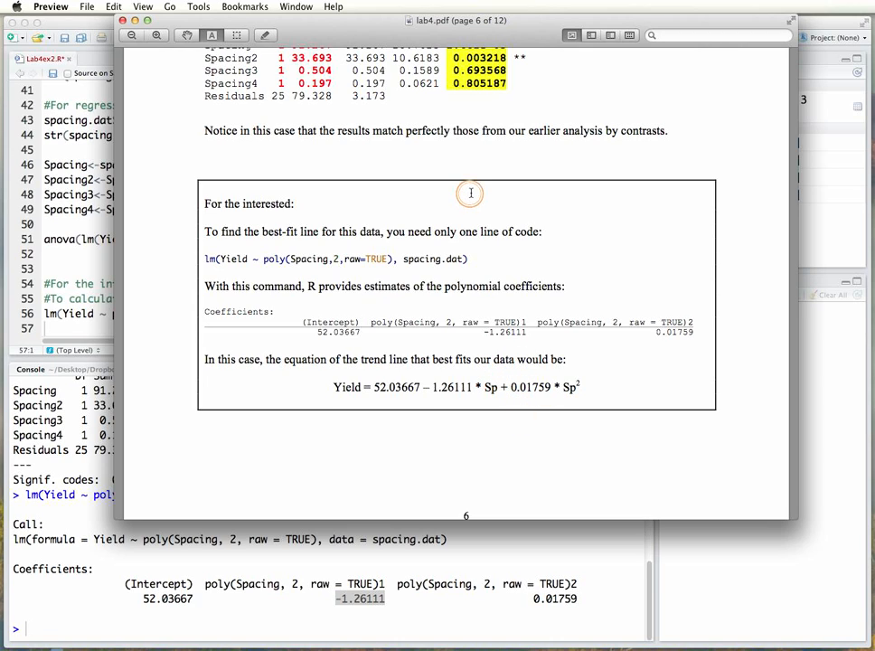
pyautogui.moveTo(379, 25); pyautogui.dragTo(382, 63)
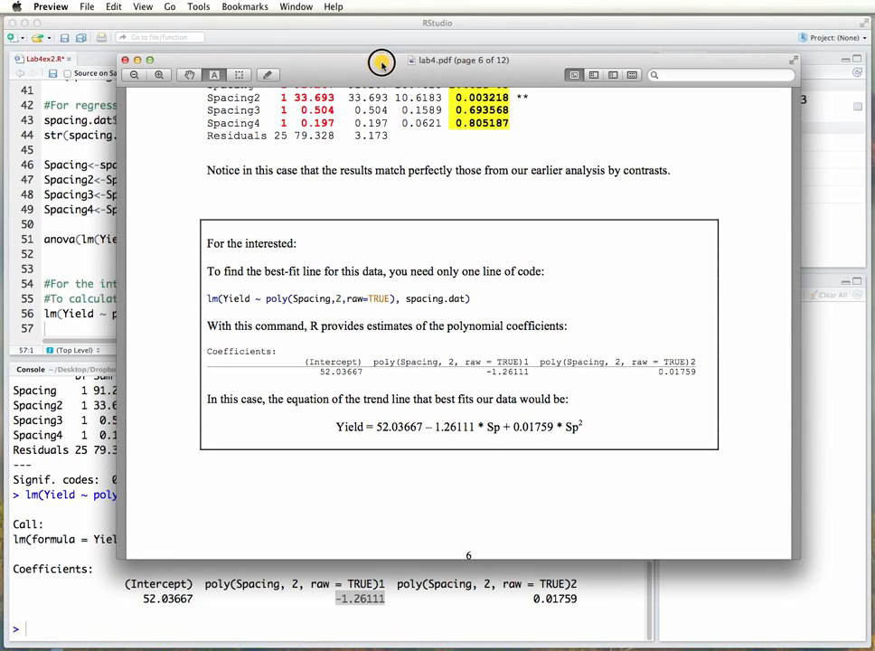
pyautogui.scroll(3, 287, 99)
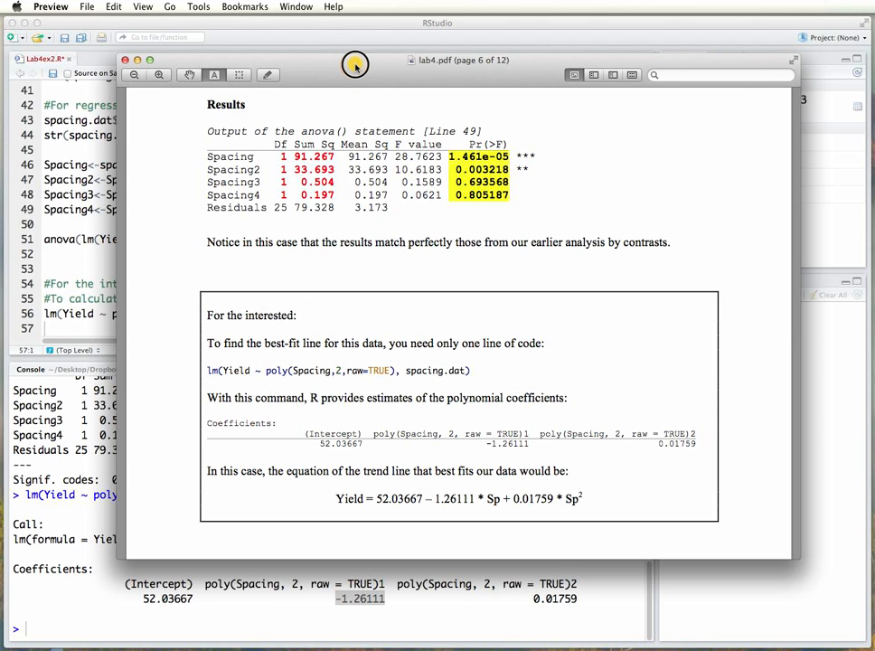
pyautogui.moveTo(355, 68); pyautogui.dragTo(873, 101)
# Review the Lab4ex2.R script in RStudio from its opening comments through the contrasts and regression to the best-fit line.
pyautogui.scroll(2, 226, 248)
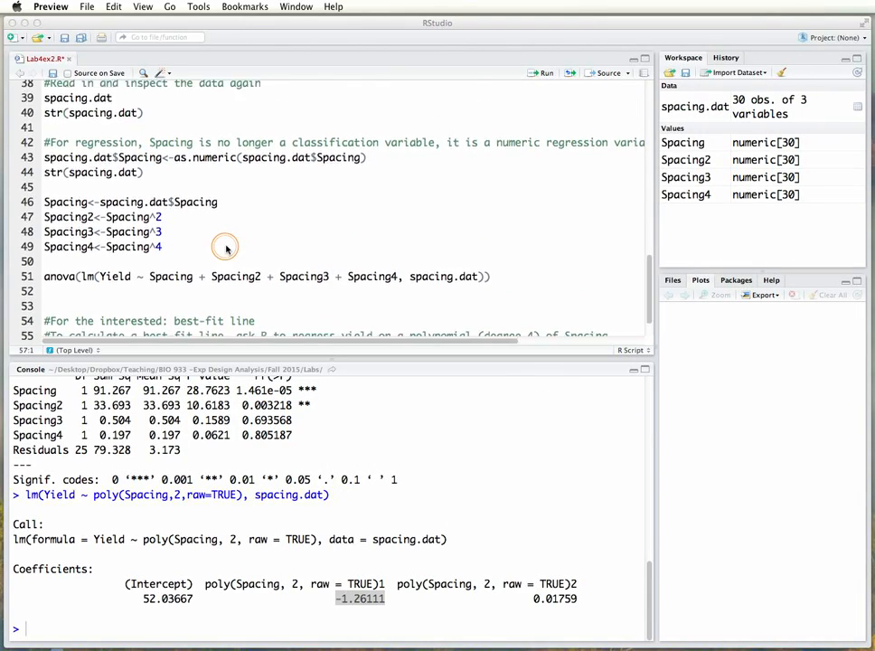
pyautogui.scroll(12, 226, 248)
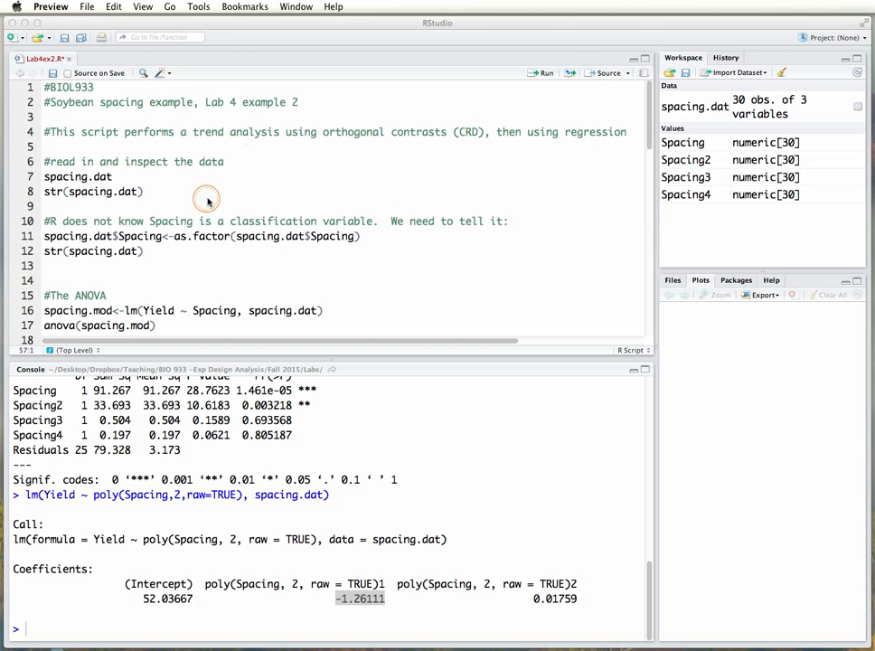
pyautogui.scroll(-5, 252, 201)
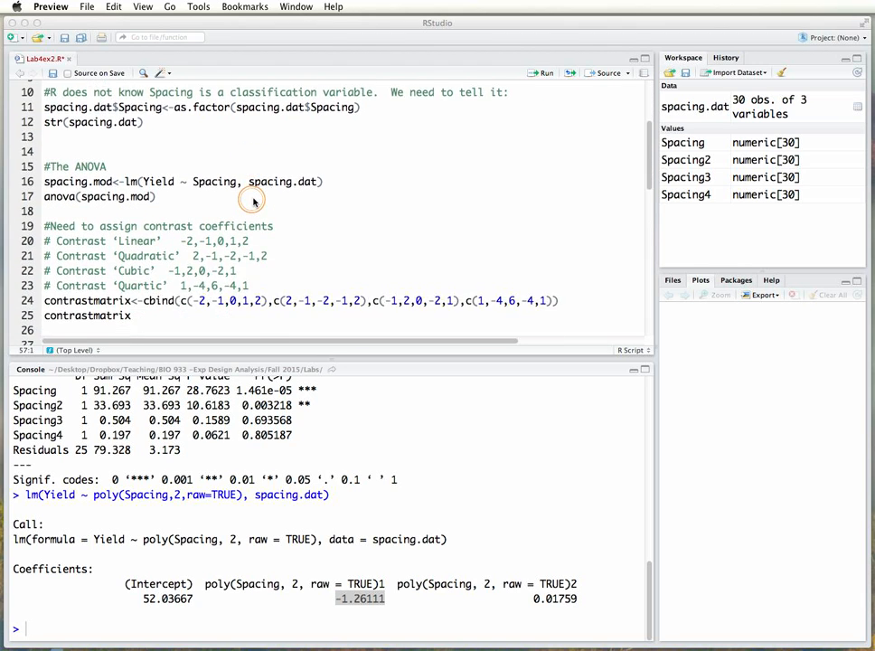
pyautogui.scroll(-7, 254, 201)
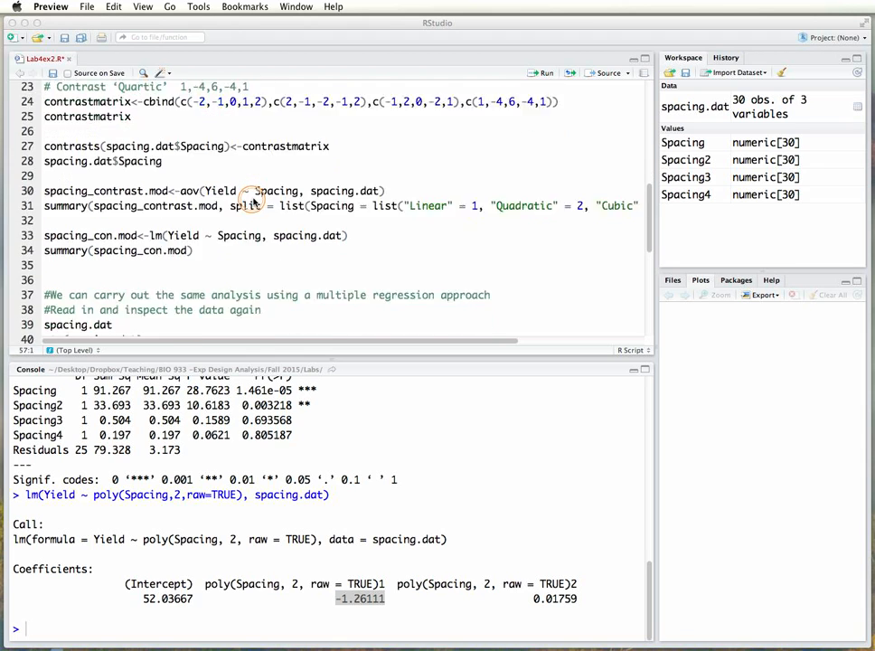
pyautogui.scroll(-9, 253, 201)
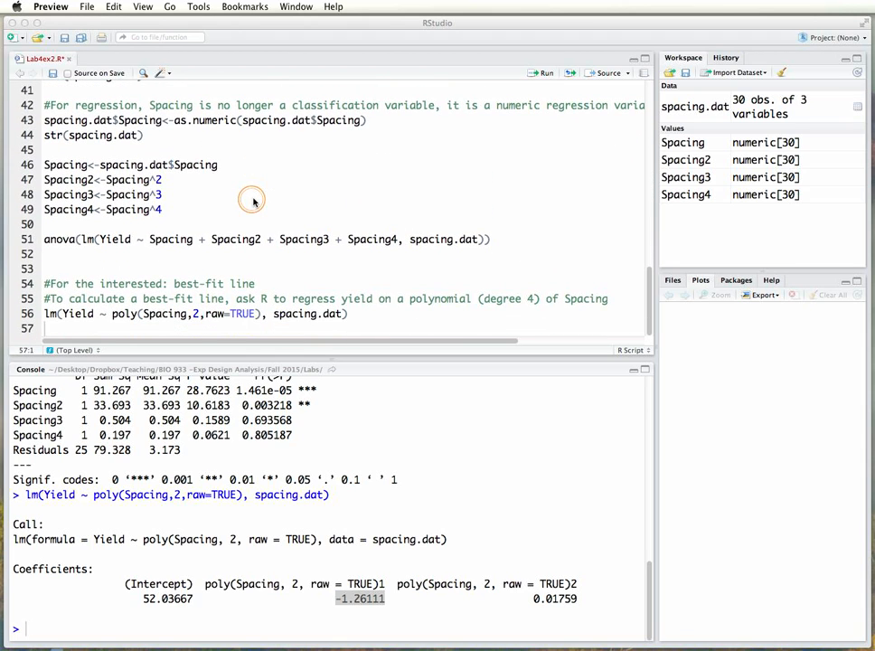